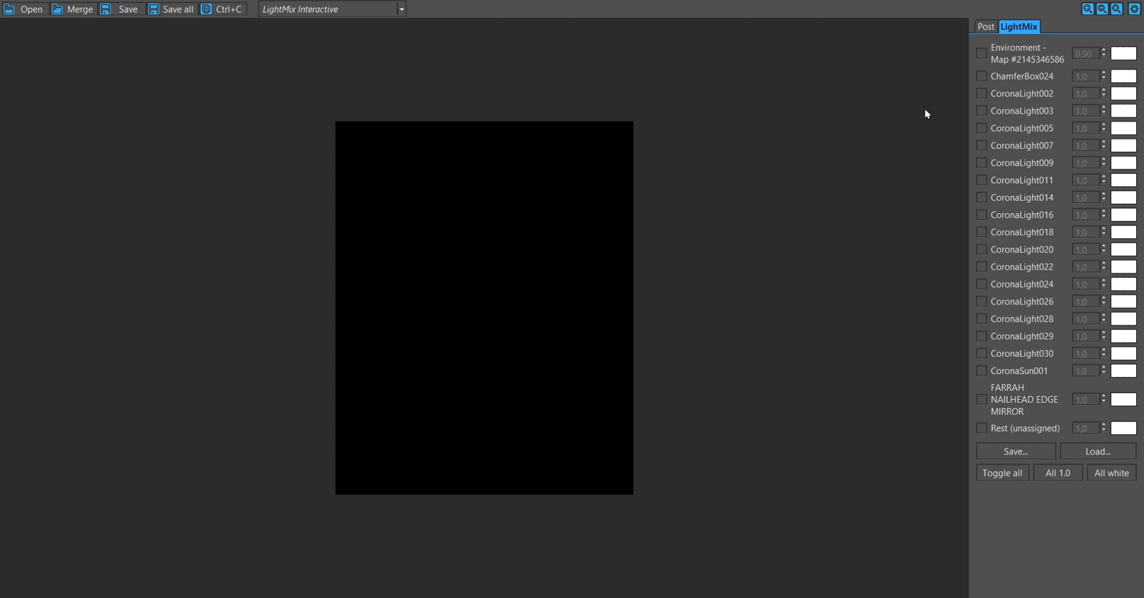
Enable the ChamferBox024, CoronaLight002, CoronaLight003, CoronaLight005 and CoronaLight007 lights in the light mix.
{"action": "left_click", "coordinate": [984, 76]}
{"action": "left_click", "coordinate": [982, 93]}
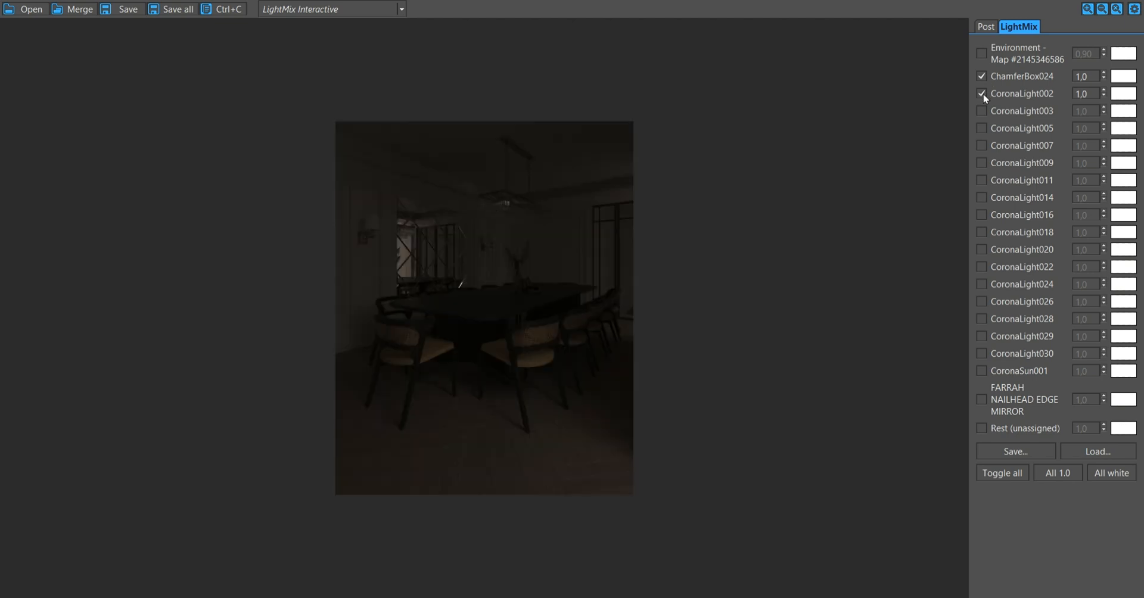
{"action": "left_click", "coordinate": [982, 111]}
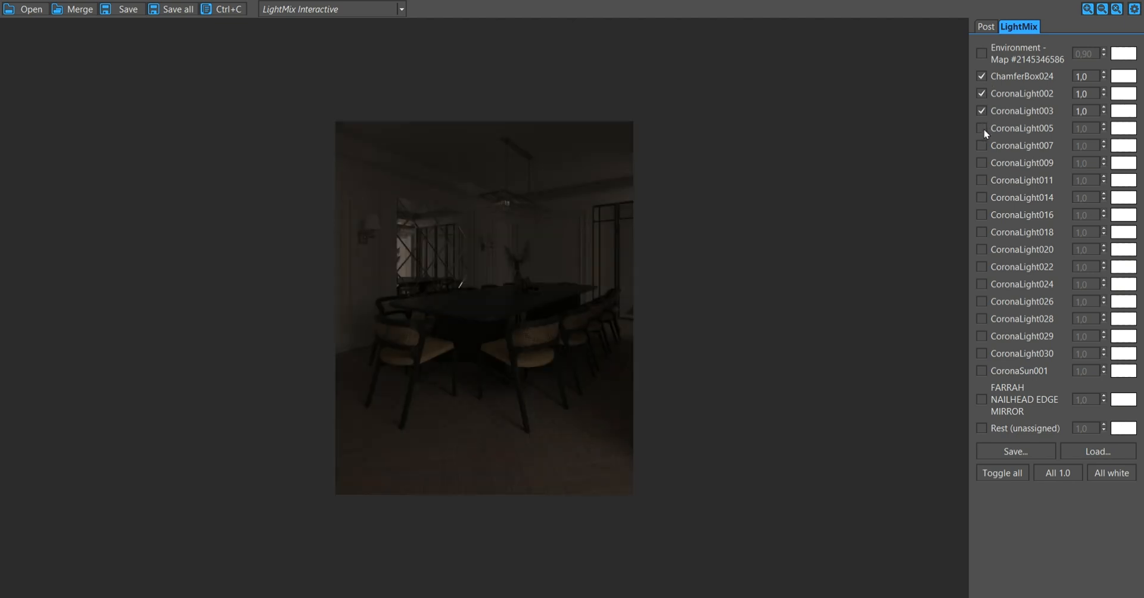
{"action": "left_click", "coordinate": [982, 128]}
{"action": "left_click", "coordinate": [982, 146]}
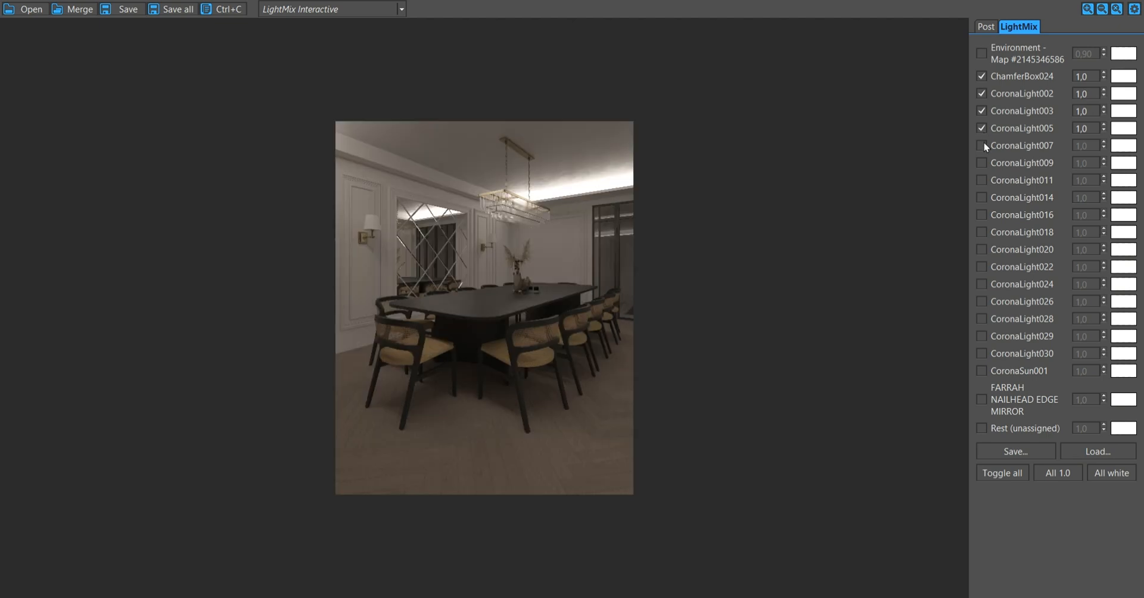
Set the intensities of CoronaLight005 and CoronaLight007 to 2.0 each.
{"action": "double_click", "coordinate": [1083, 129]}
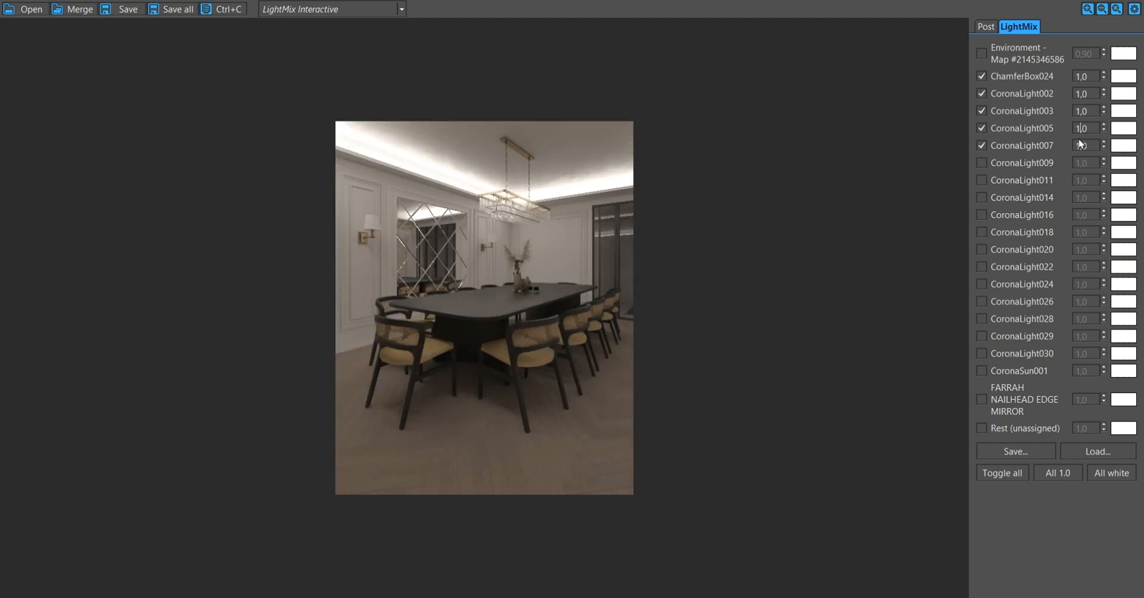
{"action": "type", "text": "2"}
{"action": "key", "text": "Return"}
{"action": "left_click", "coordinate": [982, 147]}
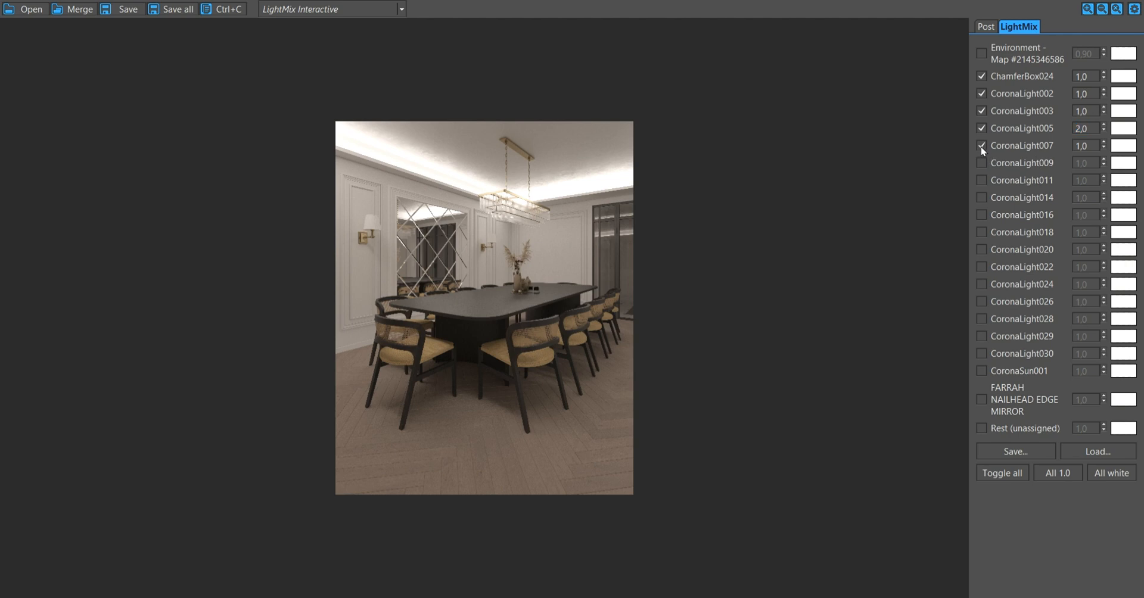
{"action": "left_click", "coordinate": [982, 148]}
{"action": "type", "text": "2"}
{"action": "key", "text": "Return"}
Enable CoronaLight009, CoronaLight011 and CoronaLight014, and set CoronaLight014's intensity to 2.0.
{"action": "left_click", "coordinate": [982, 162]}
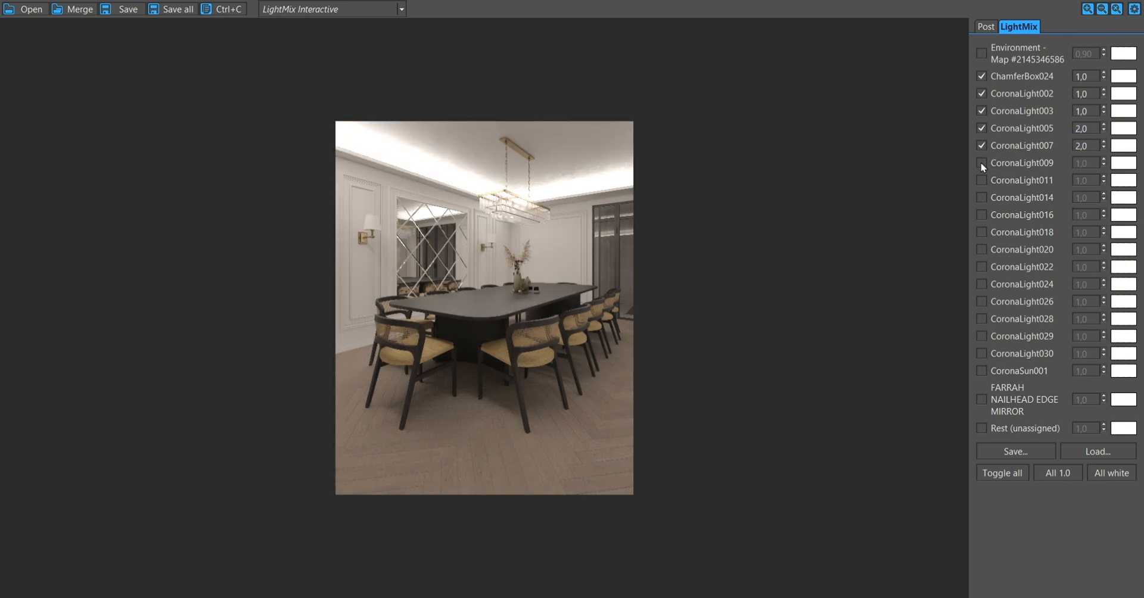
{"action": "left_click", "coordinate": [982, 181]}
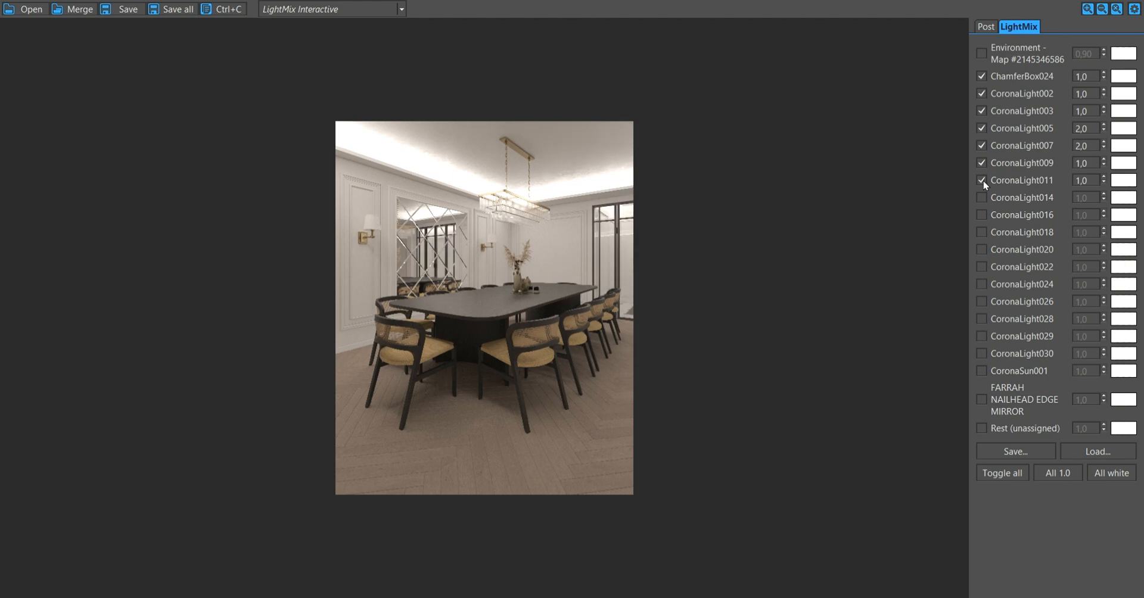
{"action": "left_click", "coordinate": [982, 198]}
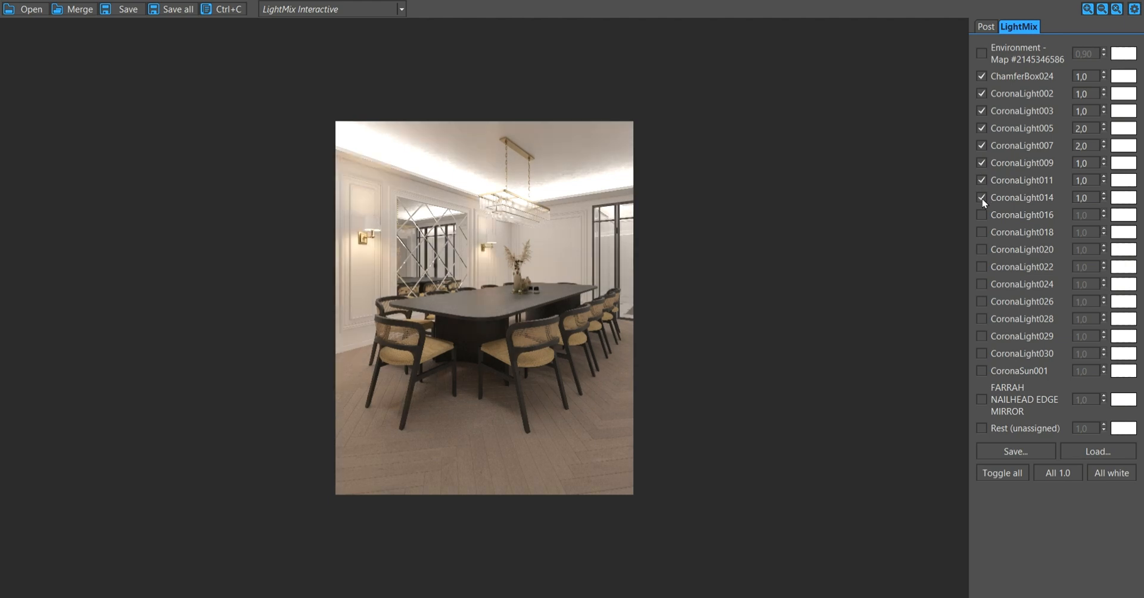
{"action": "left_click", "coordinate": [1079, 199]}
{"action": "key", "text": "Return"}
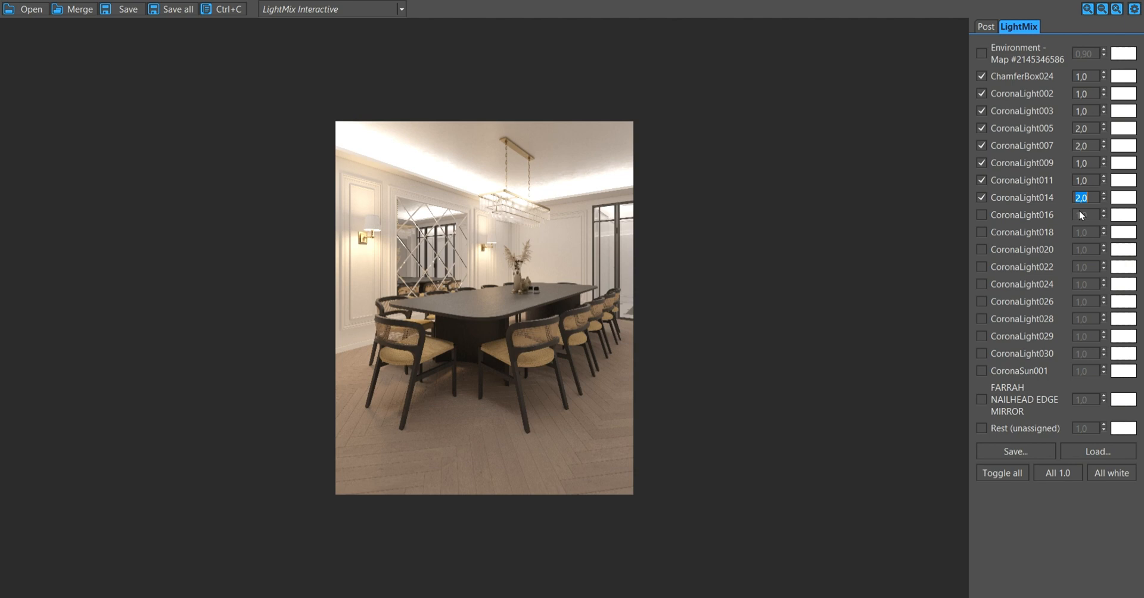
Enable all the remaining CoronaLight entries from CoronaLight016 through CoronaLight030.
{"action": "left_click", "coordinate": [982, 215]}
{"action": "left_click", "coordinate": [982, 232]}
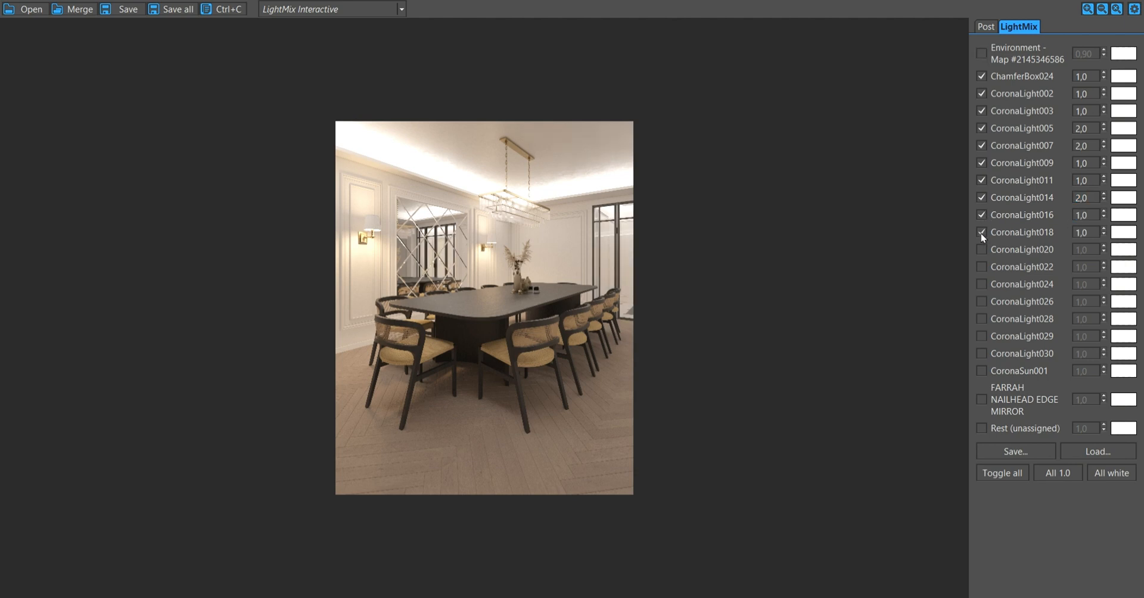
{"action": "left_click", "coordinate": [981, 250]}
{"action": "left_click", "coordinate": [983, 267]}
{"action": "left_click", "coordinate": [983, 284]}
{"action": "left_click", "coordinate": [982, 302]}
{"action": "left_click", "coordinate": [983, 319]}
{"action": "left_click", "coordinate": [982, 338]}
{"action": "left_click", "coordinate": [983, 355]}
{"action": "left_click", "coordinate": [982, 354]}
{"action": "left_click", "coordinate": [982, 354]}
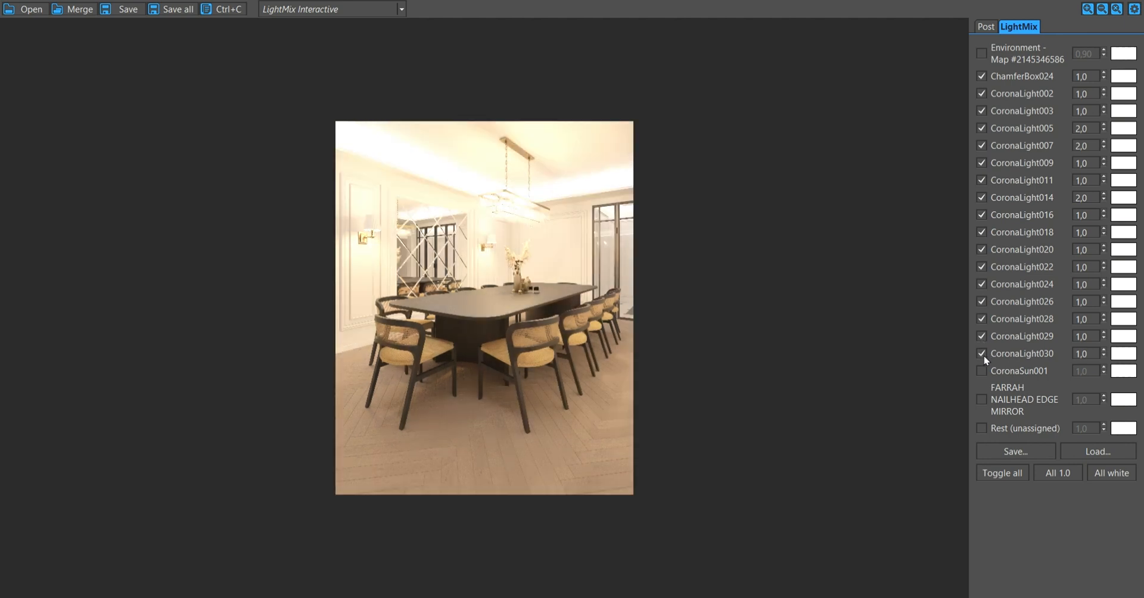
Set CoronaLight030's intensity to 1.20 and enable the Rest (unassigned) light group.
{"action": "left_click", "coordinate": [1087, 356]}
{"action": "key", "text": "BackSpace"}
{"action": "type", "text": "2"}
{"action": "left_click", "coordinate": [982, 428]}
{"action": "left_click", "coordinate": [982, 428]}
{"action": "left_click", "coordinate": [982, 428]}
Set the tone-mapping exposure to 3.10 EV.
{"action": "left_click", "coordinate": [986, 26]}
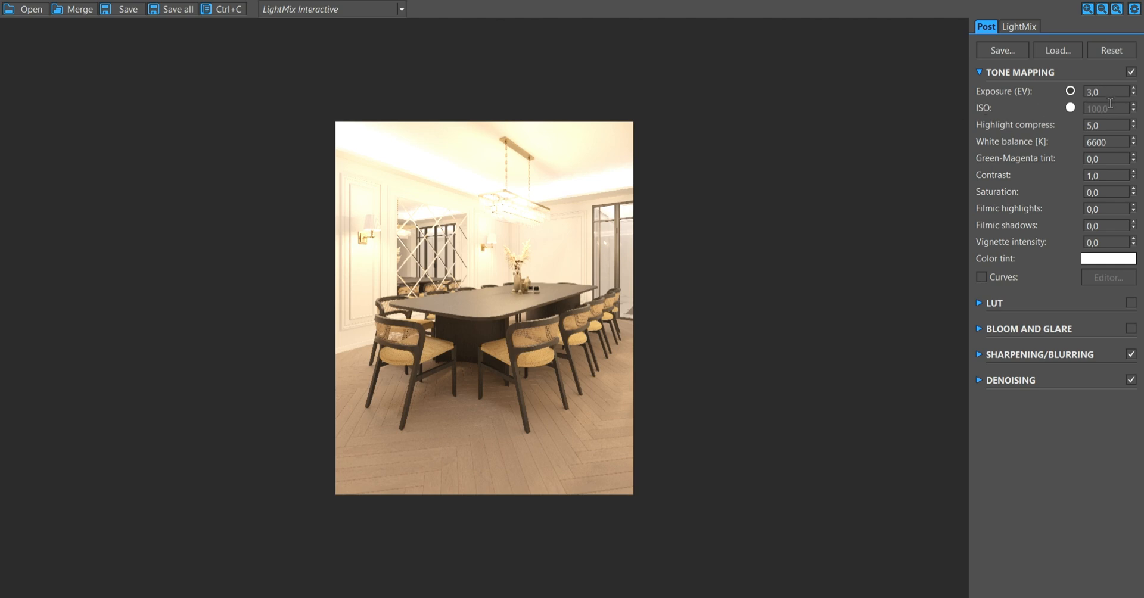
{"action": "key", "text": "BackSpace"}
{"action": "type", "text": "20"}
{"action": "key", "text": "Return"}
{"action": "left_click", "coordinate": [1102, 95]}
{"action": "key", "text": "BackSpace"}
{"action": "type", "text": "1"}
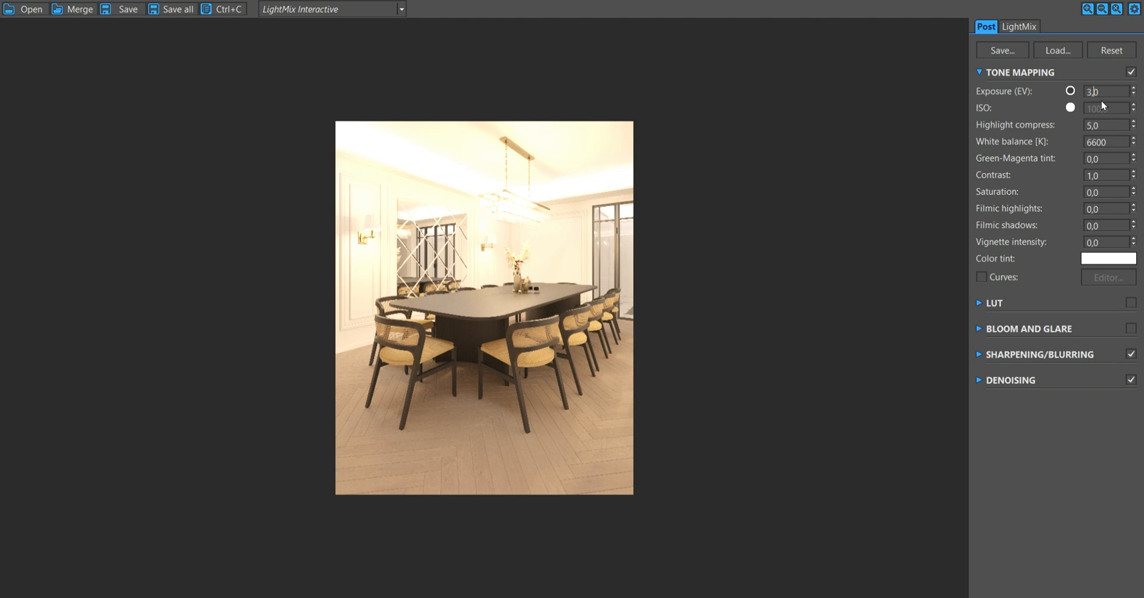
{"action": "key", "text": "Return"}
Reduce the intensities of CoronaLight005 and CoronaLight007 to 1.50 each.
{"action": "left_click", "coordinate": [1037, 27]}
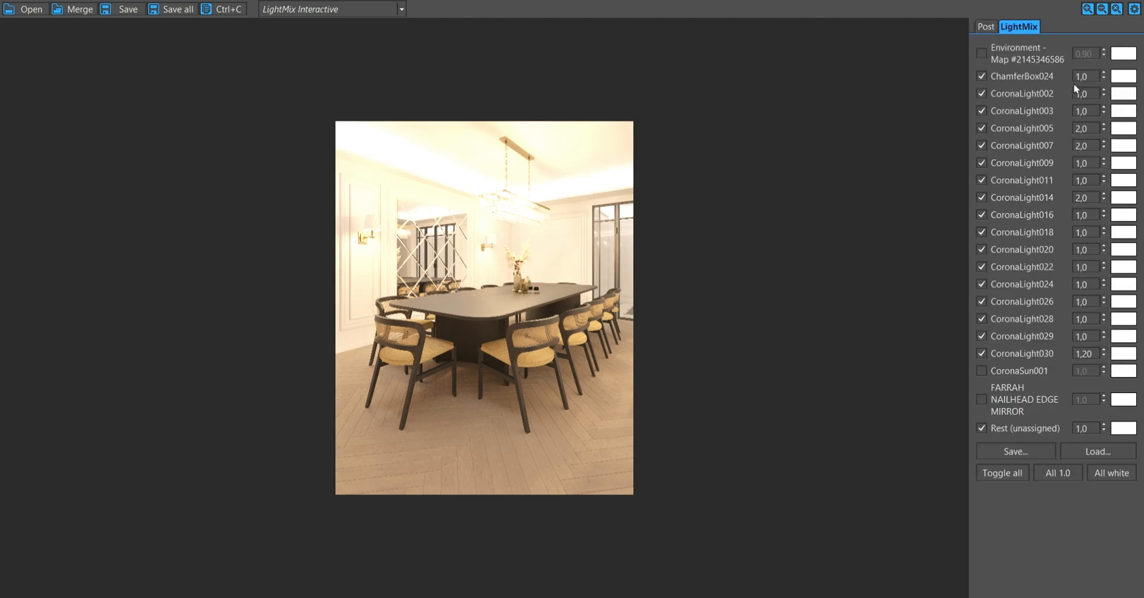
{"action": "left_click_drag", "start_coordinate": [1104, 130], "coordinate": [1104, 139]}
{"action": "key", "text": "BackSpace"}
{"action": "key", "text": "BackSpace"}
{"action": "key", "text": "BackSpace"}
{"action": "type", "text": "5"}
{"action": "key", "text": "Return"}
{"action": "left_click_drag", "start_coordinate": [1104, 151], "coordinate": [1102, 165]}
{"action": "key", "text": "BackSpace"}
{"action": "key", "text": "BackSpace"}
{"action": "key", "text": "BackSpace"}
{"action": "type", "text": "5"}
{"action": "key", "text": "Return"}
Set the tone-mapping contrast to 1.20.
{"action": "left_click", "coordinate": [986, 26]}
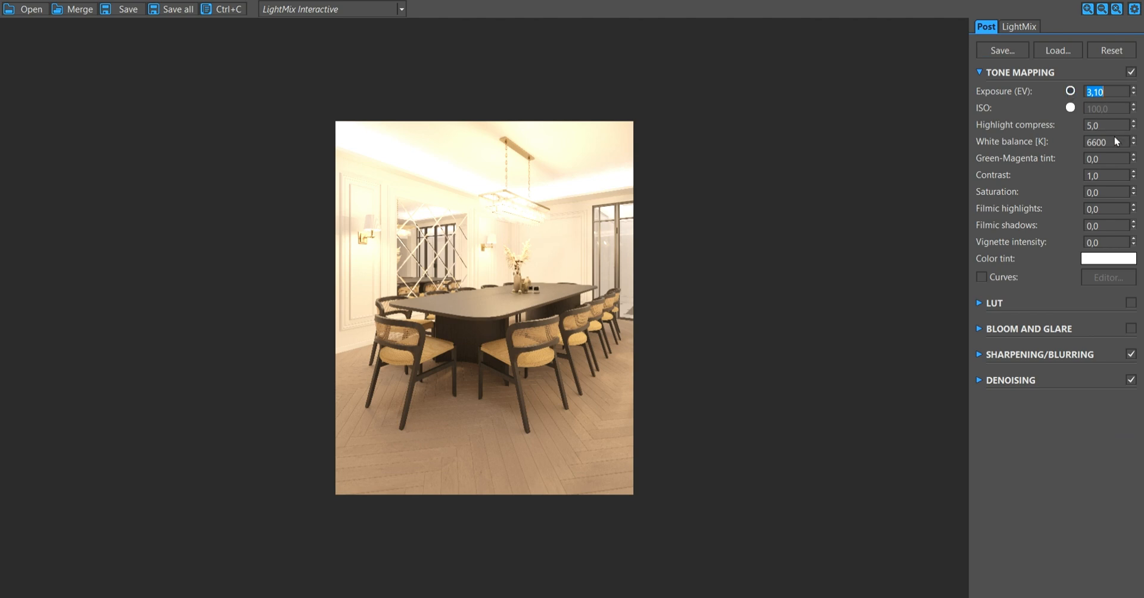
{"action": "left_click", "coordinate": [1108, 179]}
{"action": "key", "text": "BackSpace"}
{"action": "type", "text": "2"}
{"action": "left_click", "coordinate": [986, 277]}
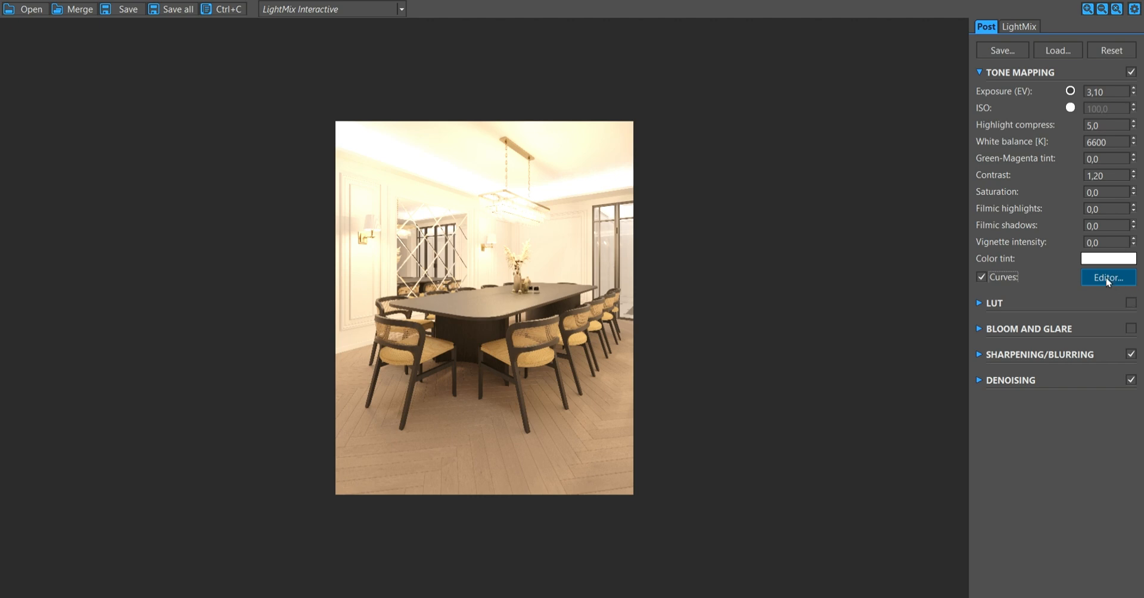
{"action": "left_click", "coordinate": [1109, 280]}
{"action": "left_click", "coordinate": [985, 277]}
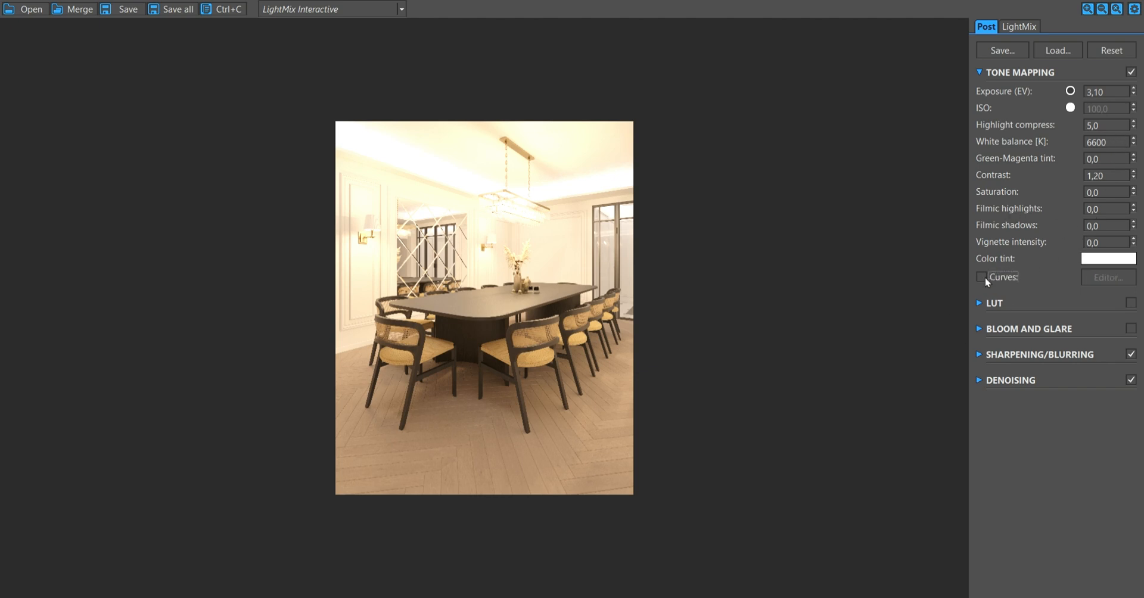
Examine the Bloom and Glare, Sharpening/Blurring and Denoising settings, collapsing each section again.
{"action": "left_click", "coordinate": [980, 329]}
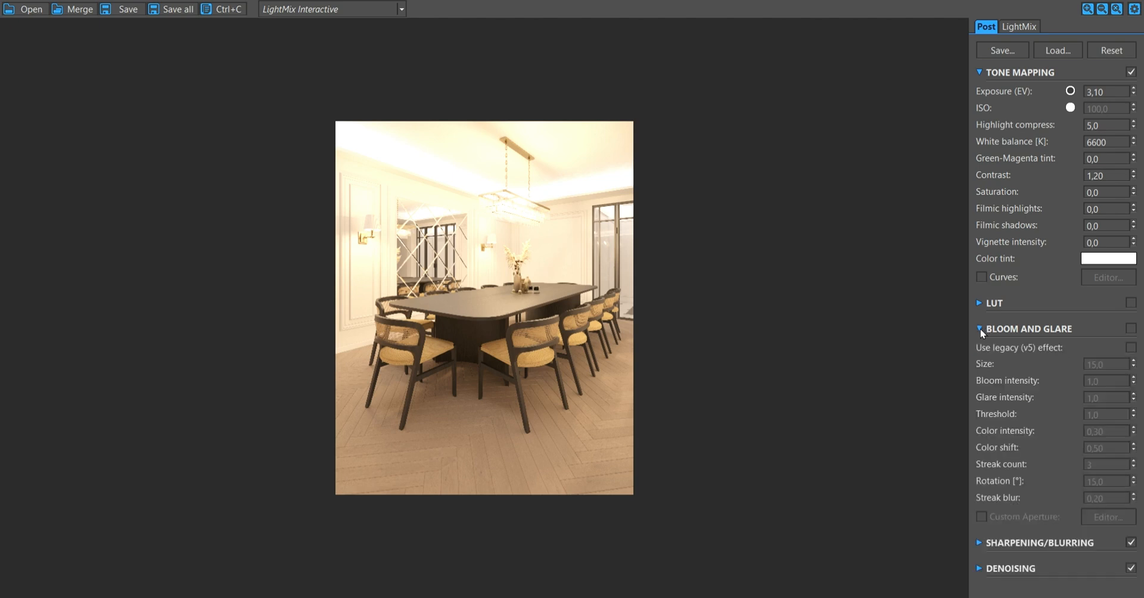
{"action": "left_click", "coordinate": [980, 329]}
{"action": "left_click", "coordinate": [979, 355]}
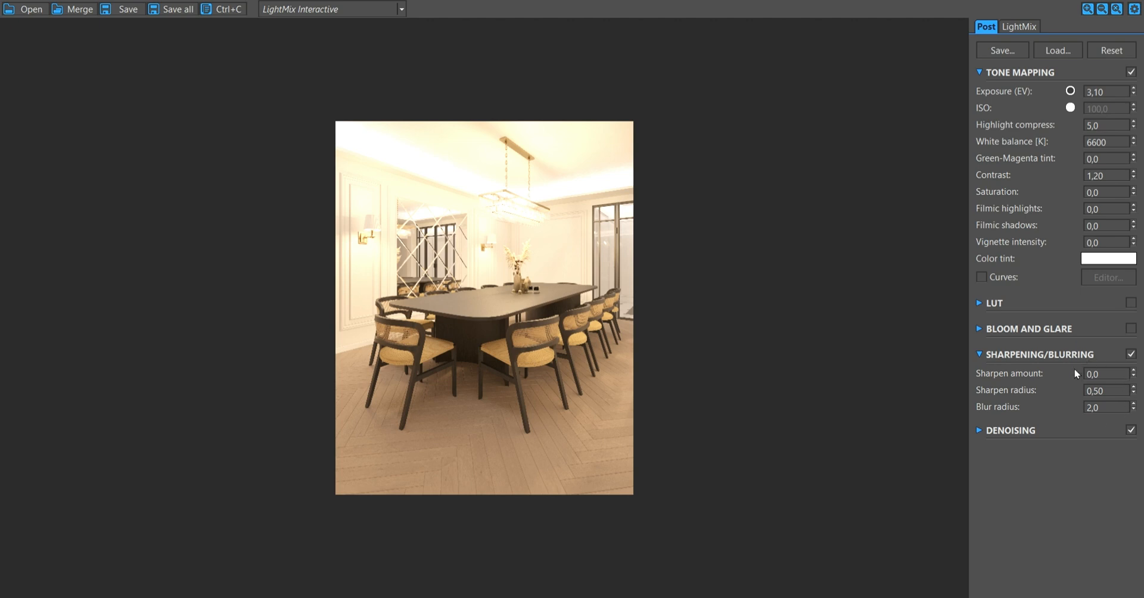
{"action": "left_click", "coordinate": [979, 430]}
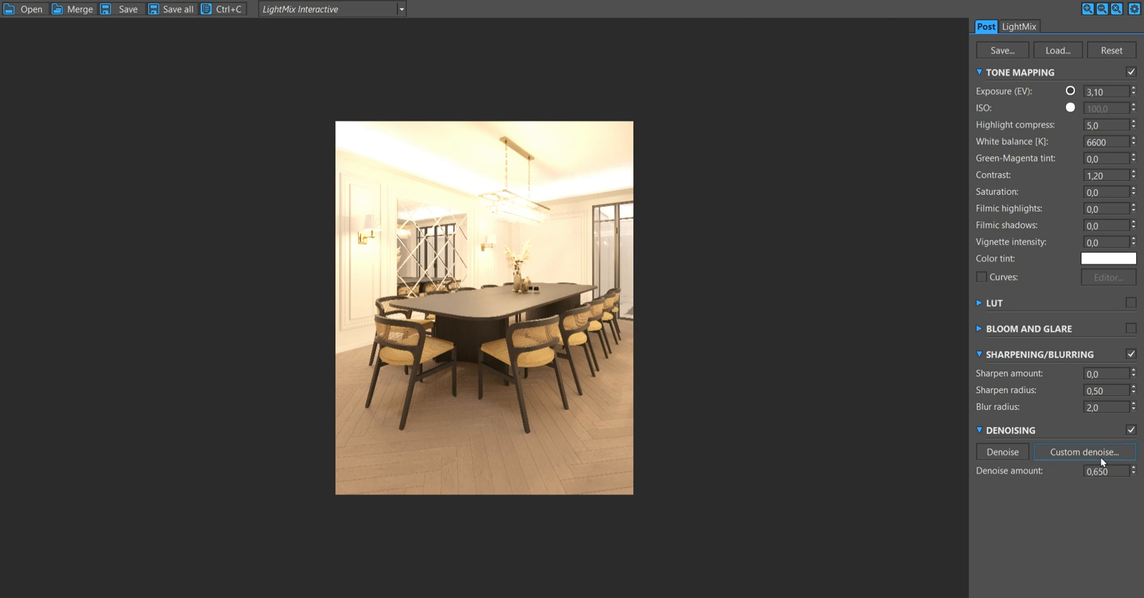
{"action": "left_click", "coordinate": [980, 430]}
{"action": "left_click", "coordinate": [981, 355]}
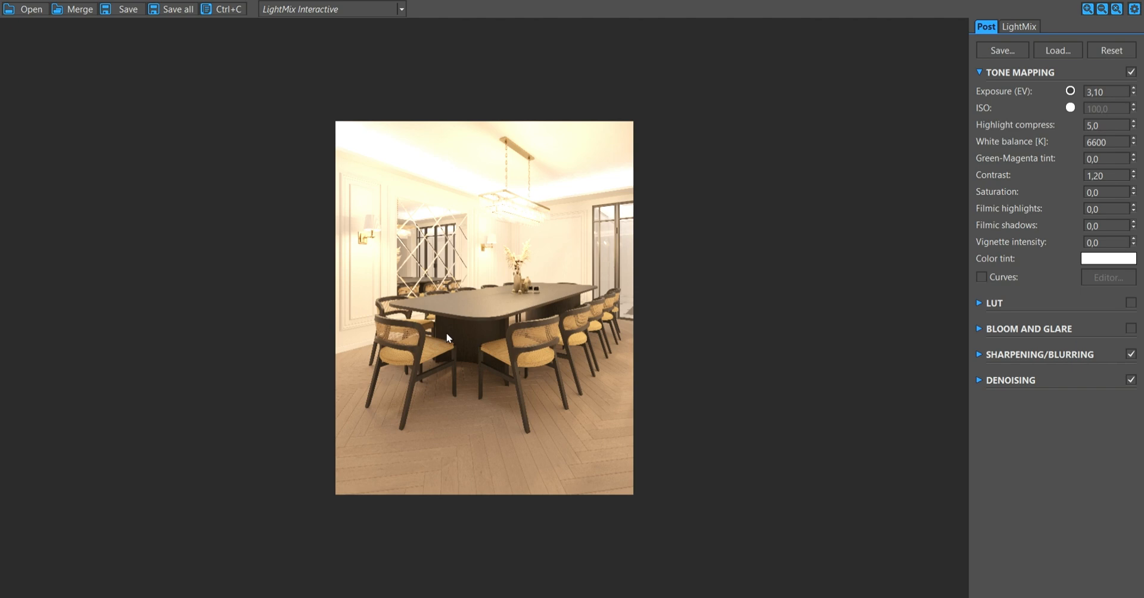
Turn off ChamferBox024 and every CoronaLight entry from CoronaLight002 through CoronaLight018.
{"action": "left_click", "coordinate": [1020, 27]}
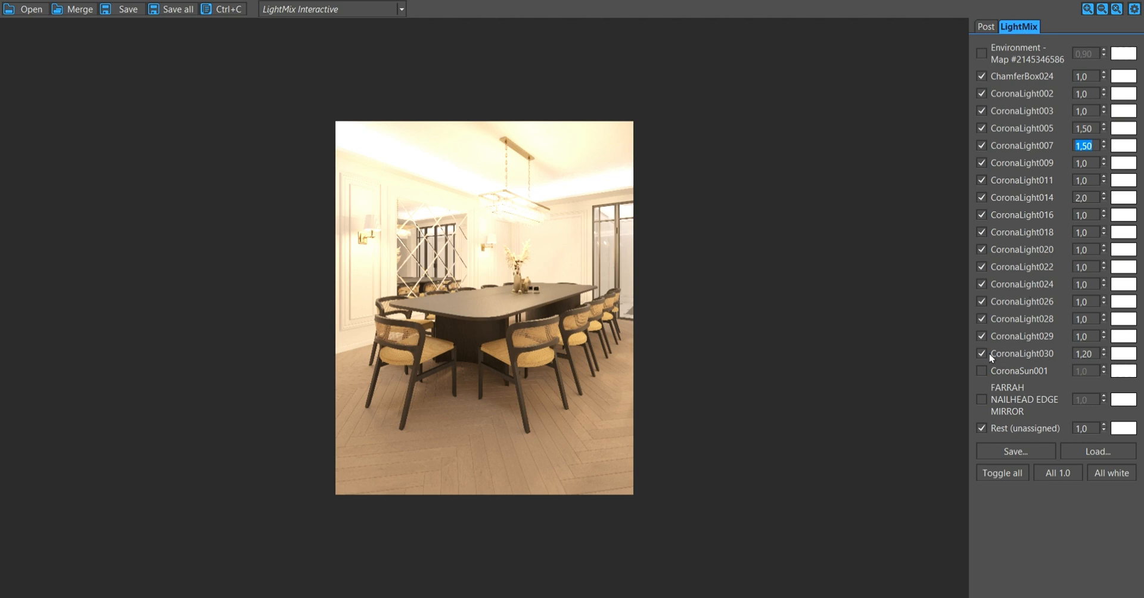
{"action": "left_click", "coordinate": [981, 76]}
{"action": "left_click", "coordinate": [982, 94]}
{"action": "left_click", "coordinate": [981, 111]}
{"action": "left_click", "coordinate": [982, 128]}
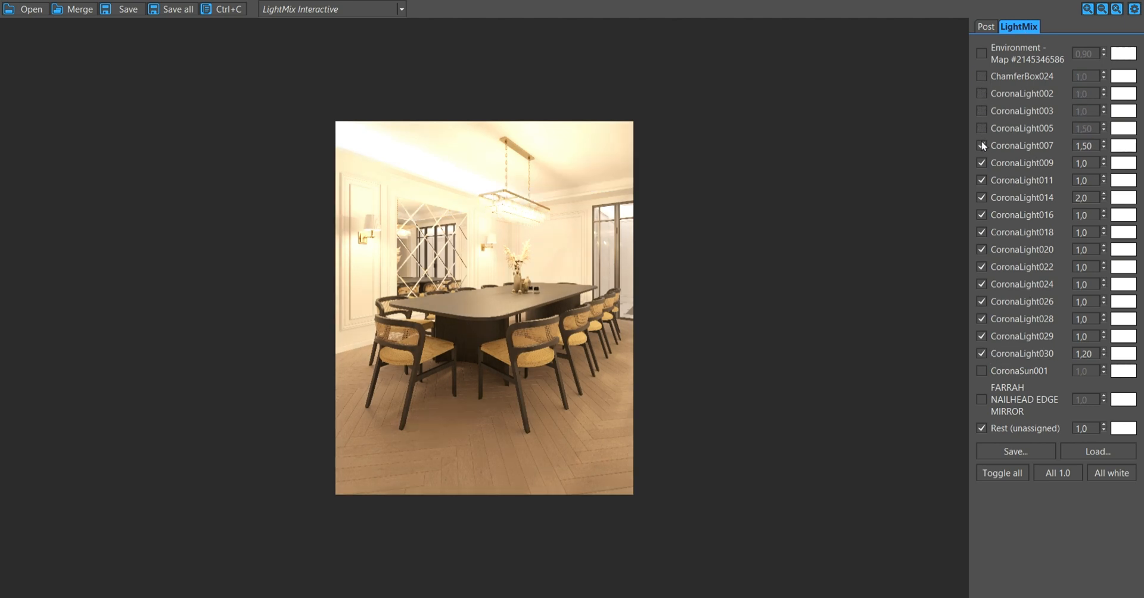
{"action": "left_click", "coordinate": [982, 145]}
{"action": "left_click", "coordinate": [981, 163]}
{"action": "left_click", "coordinate": [982, 180]}
{"action": "left_click", "coordinate": [981, 197]}
{"action": "left_click", "coordinate": [981, 214]}
{"action": "left_click", "coordinate": [982, 232]}
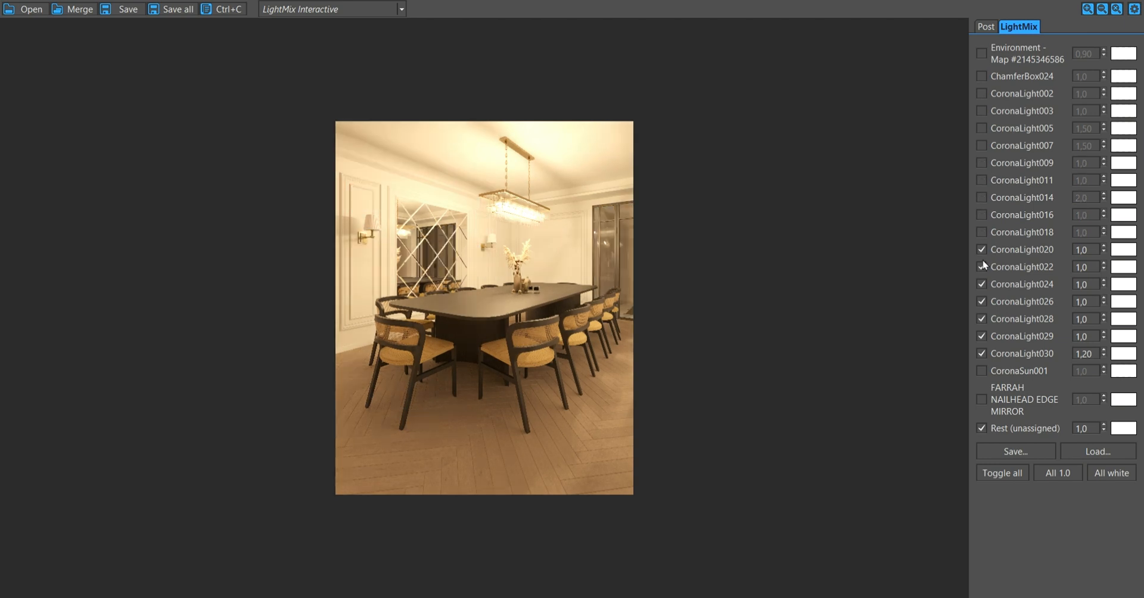
Turn off CoronaLight020 through CoronaLight030 and the Rest (unassigned) light group.
{"action": "left_click", "coordinate": [987, 250]}
{"action": "left_click", "coordinate": [981, 267]}
{"action": "left_click", "coordinate": [981, 284]}
{"action": "left_click", "coordinate": [981, 301]}
{"action": "left_click", "coordinate": [981, 319]}
{"action": "left_click", "coordinate": [982, 336]}
{"action": "left_click", "coordinate": [982, 353]}
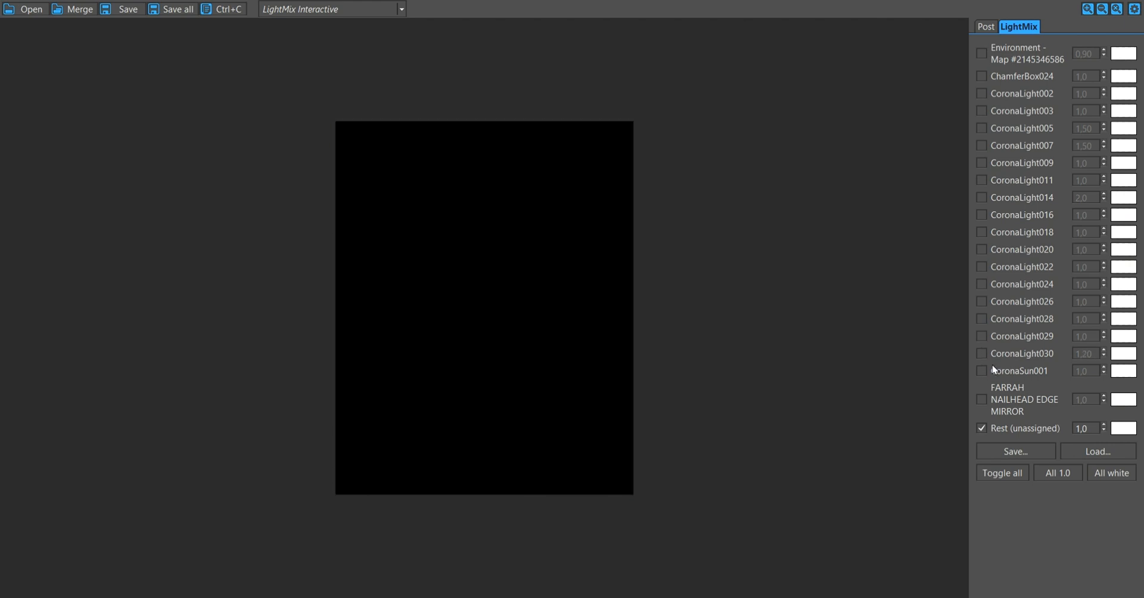
{"action": "left_click", "coordinate": [981, 428]}
Enable the Environment map light and set the exposure to 3.80 EV.
{"action": "left_click", "coordinate": [982, 54]}
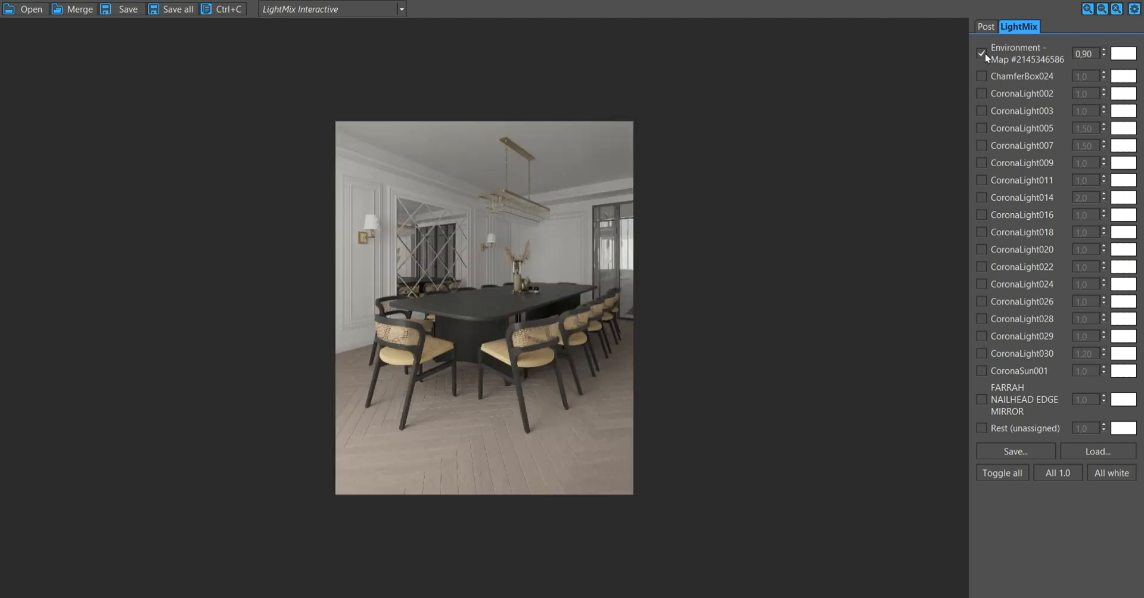
{"action": "left_click", "coordinate": [986, 26]}
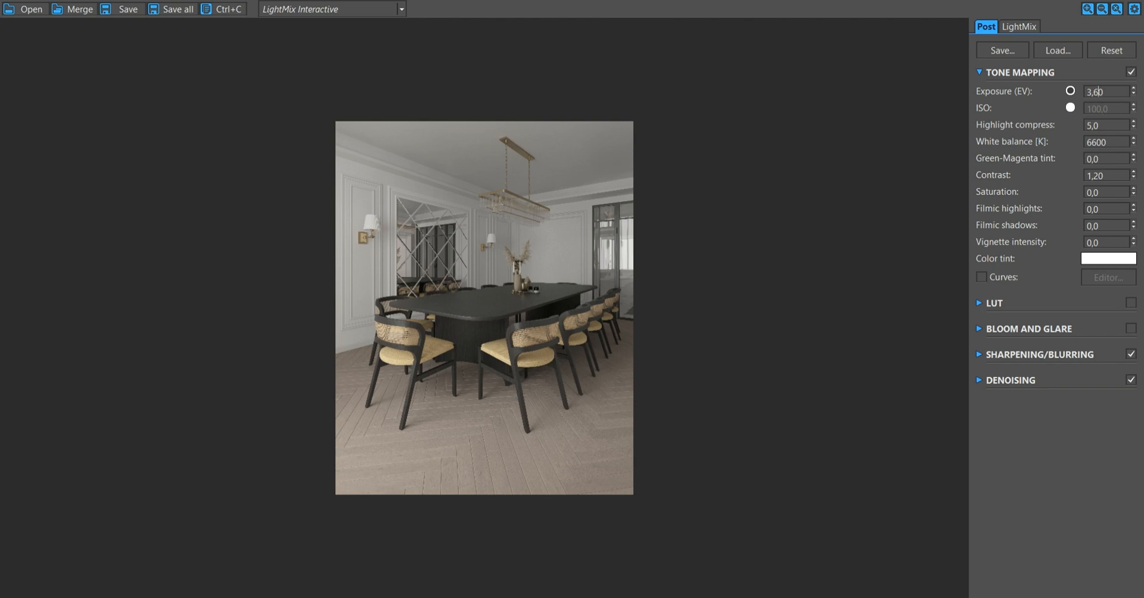
{"action": "key", "text": "Return"}
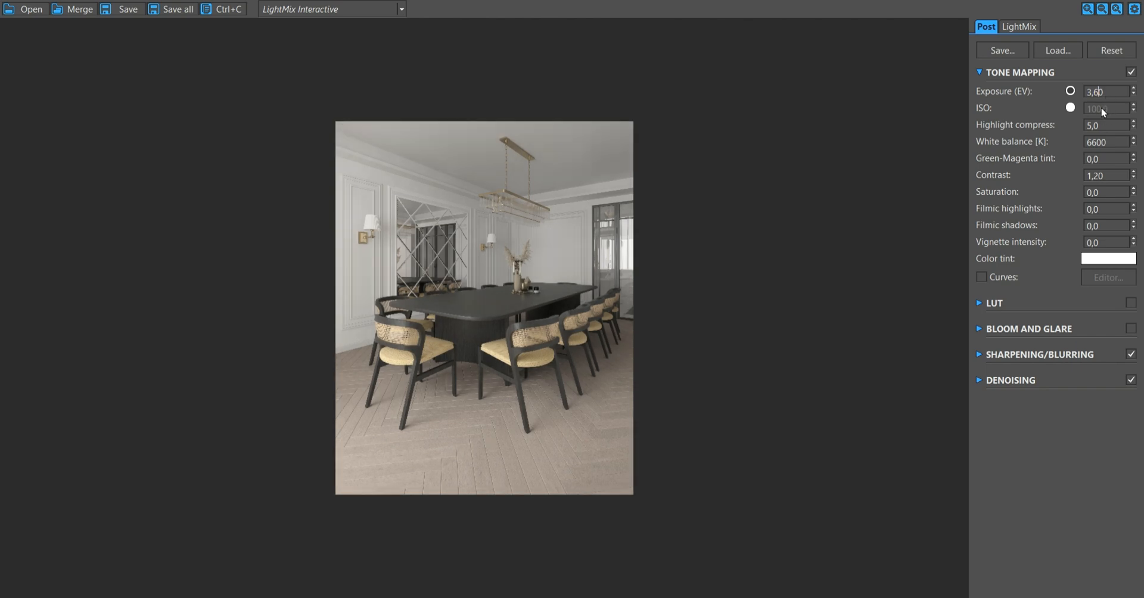
{"action": "key", "text": "BackSpace"}
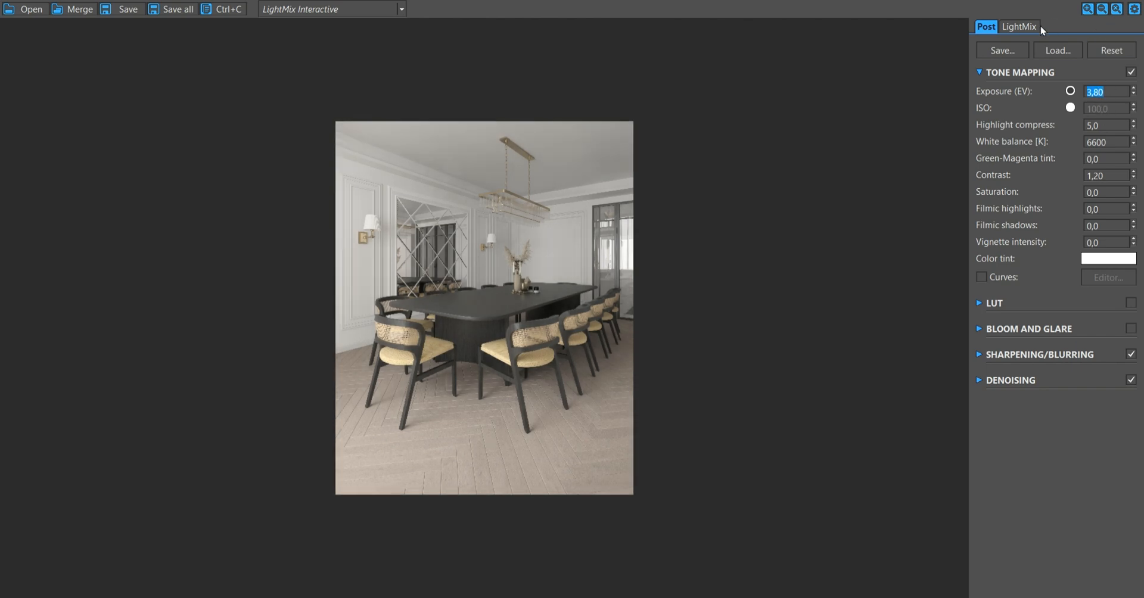
Enable the CoronaSun001 light and adjust the tone-mapping exposure for the sunlit scene.
{"action": "left_click", "coordinate": [1037, 28]}
{"action": "left_click", "coordinate": [981, 371]}
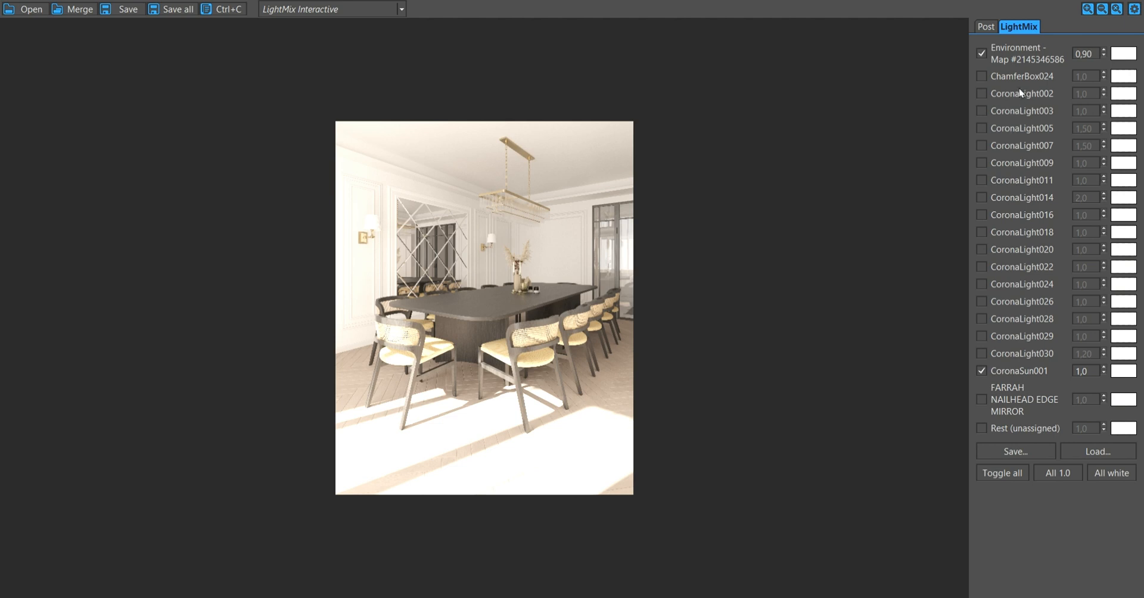
{"action": "left_click", "coordinate": [987, 26]}
{"action": "type", "text": "3,990"}
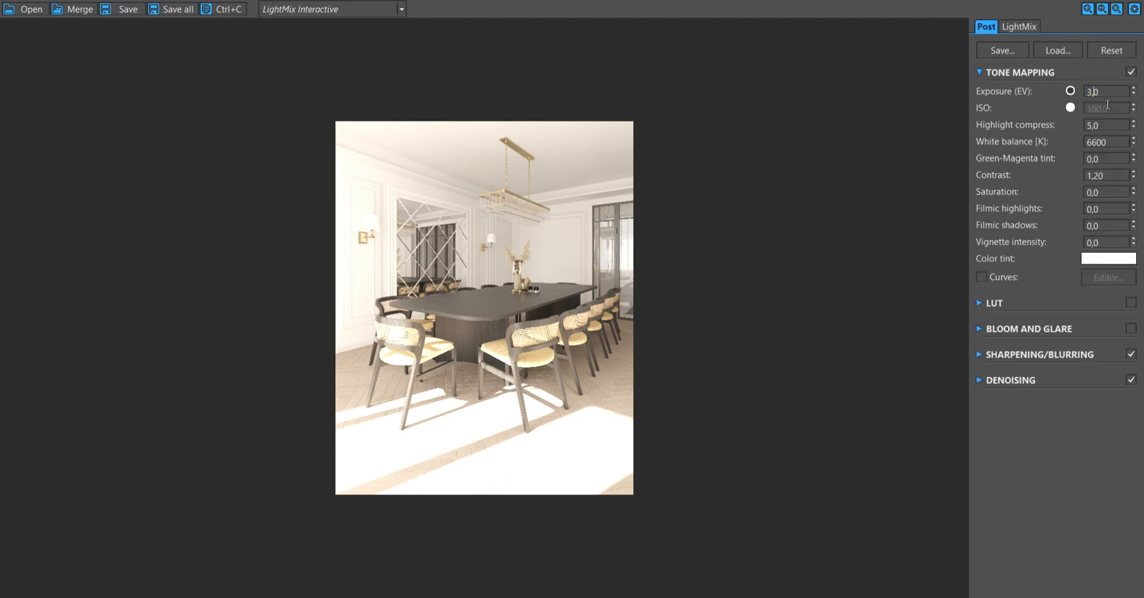
{"action": "key", "text": "Return"}
Set the tone-mapping contrast to 1.50.
{"action": "left_click", "coordinate": [1099, 177]}
{"action": "key", "text": "BackSpace"}
{"action": "type", "text": "5"}
{"action": "key", "text": "Return"}
Try ChamferBox024 on and off in the daylight mix, and enable CoronaLight002 and CoronaLight003.
{"action": "left_click", "coordinate": [1029, 28]}
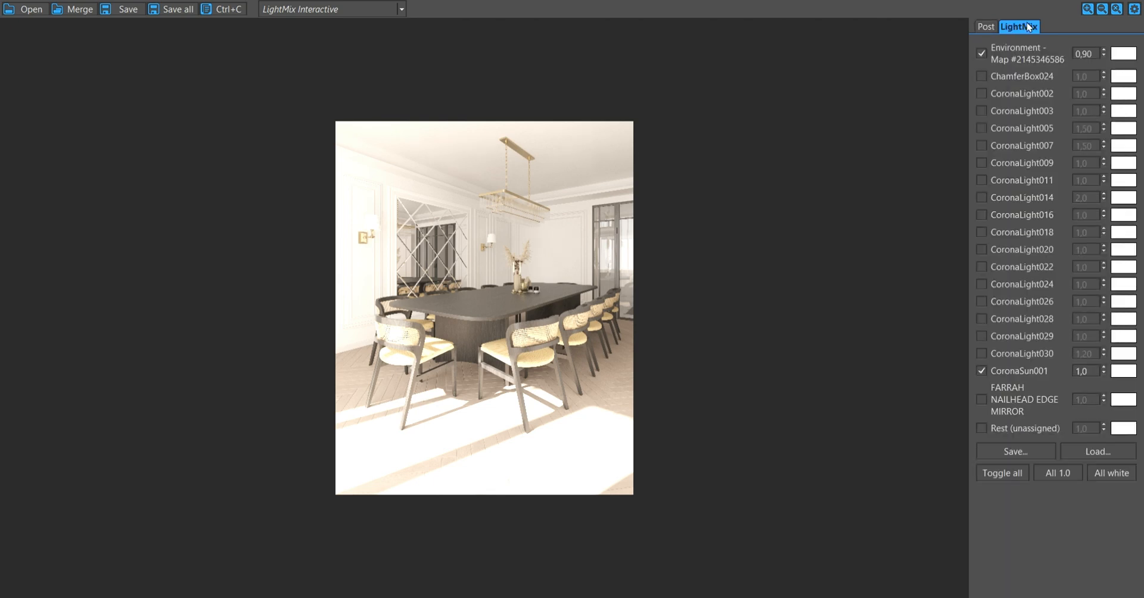
{"action": "left_click", "coordinate": [984, 76]}
{"action": "left_click", "coordinate": [985, 75]}
{"action": "left_click", "coordinate": [987, 94]}
{"action": "left_click", "coordinate": [986, 111]}
Try CoronaLight005, CoronaLight007 and CoronaLight009 on and off in the daylight mix, and enable CoronaLight011.
{"action": "left_click", "coordinate": [986, 128]}
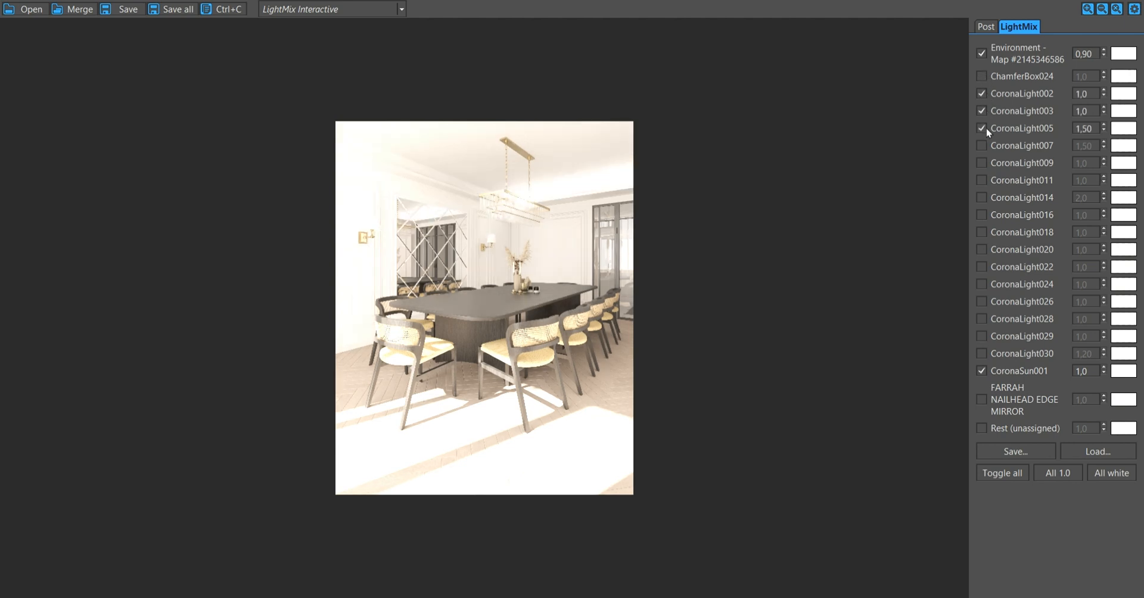
{"action": "left_click", "coordinate": [985, 128]}
{"action": "left_click", "coordinate": [986, 150]}
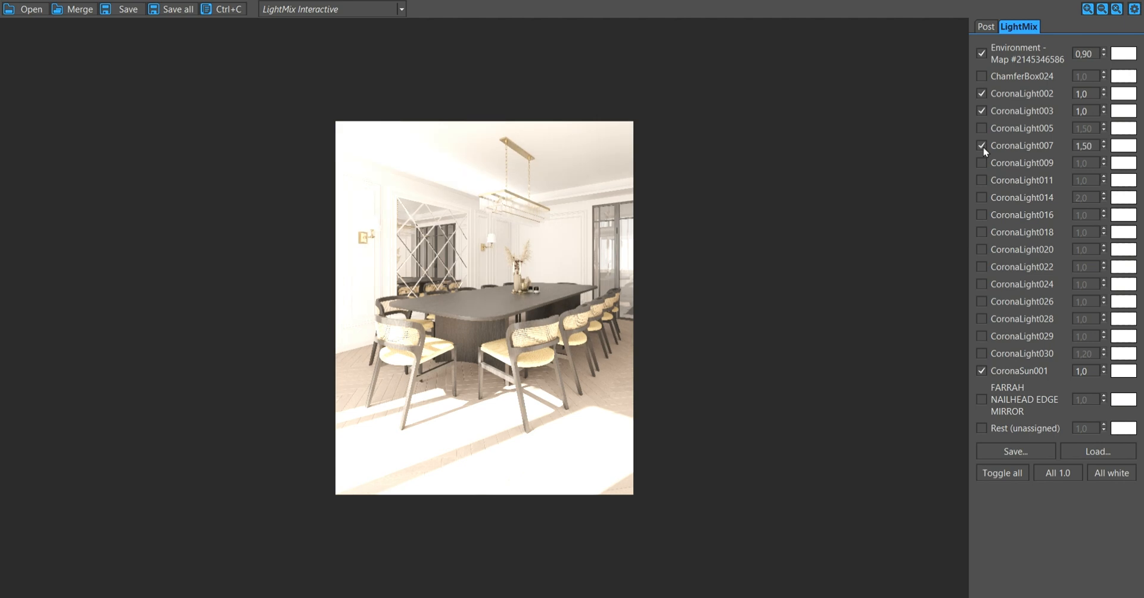
{"action": "left_click", "coordinate": [985, 151]}
{"action": "left_click", "coordinate": [985, 164]}
{"action": "left_click", "coordinate": [986, 165]}
{"action": "left_click", "coordinate": [985, 182]}
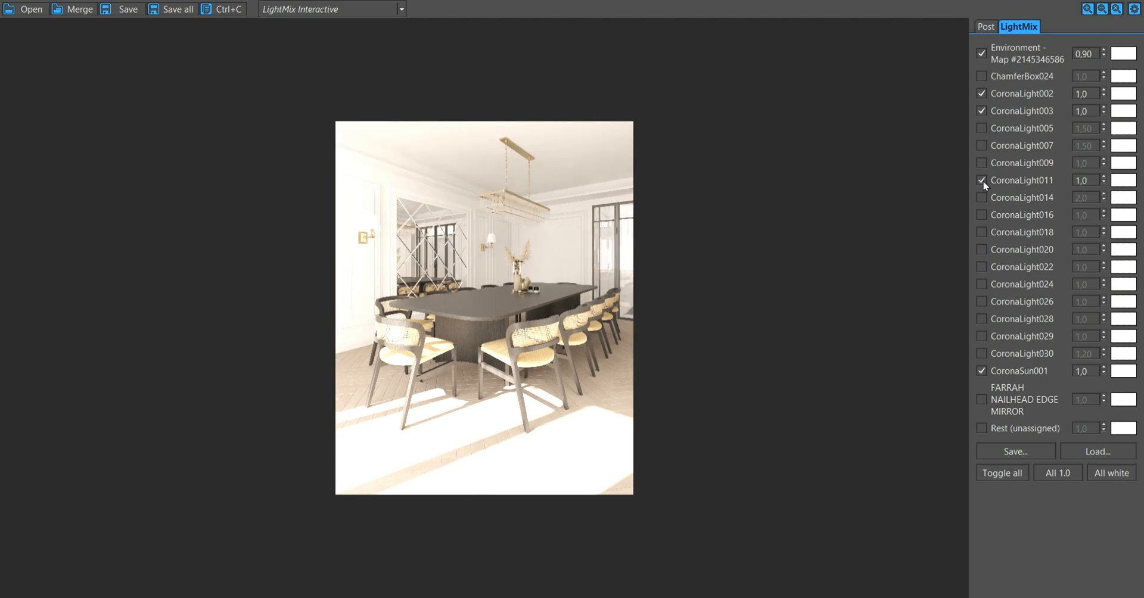
Try CoronaLight014 on and off in the daylight mix, and enable CoronaLight016.
{"action": "left_click", "coordinate": [979, 202]}
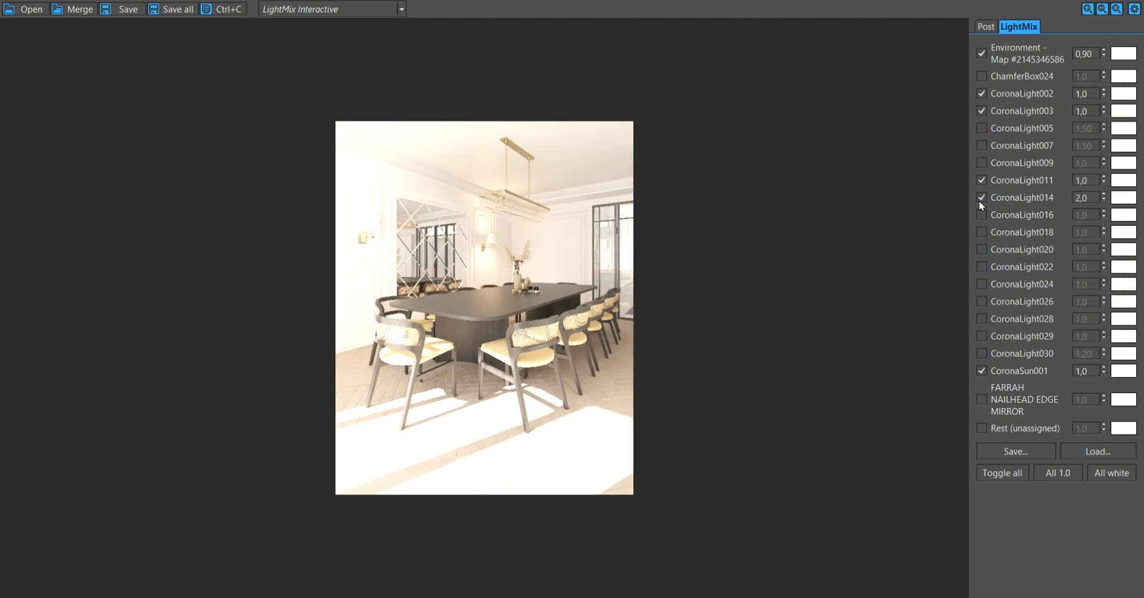
{"action": "left_click", "coordinate": [980, 202]}
{"action": "left_click", "coordinate": [982, 216]}
{"action": "left_click", "coordinate": [981, 219]}
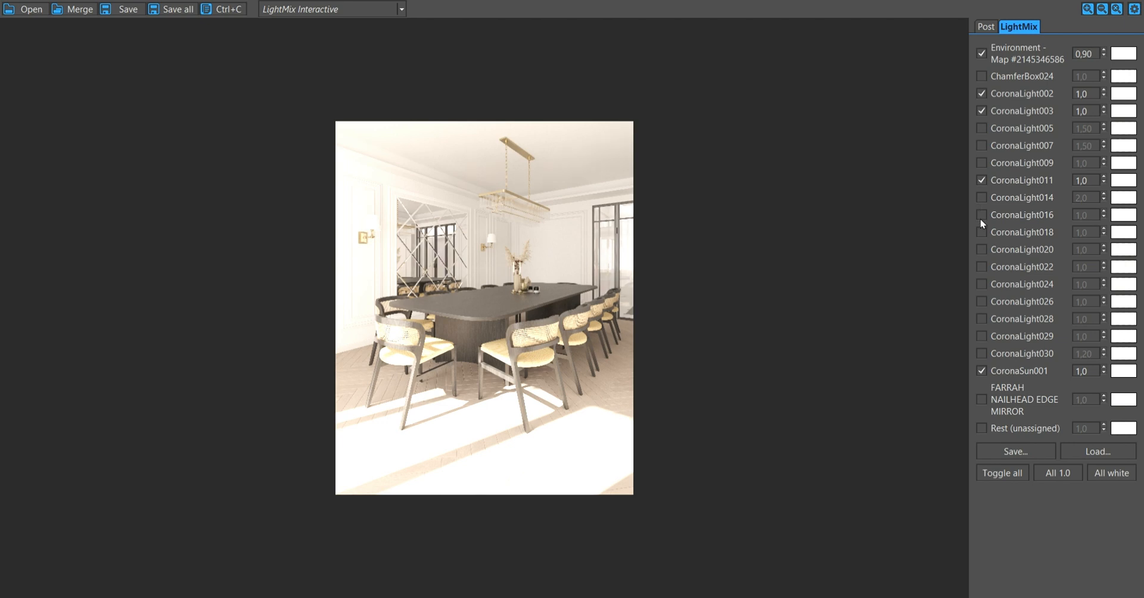
{"action": "left_click", "coordinate": [981, 218]}
Try each light from CoronaLight018 to CoronaLight030 in the daylight mix, switching each one back off.
{"action": "left_click", "coordinate": [981, 234]}
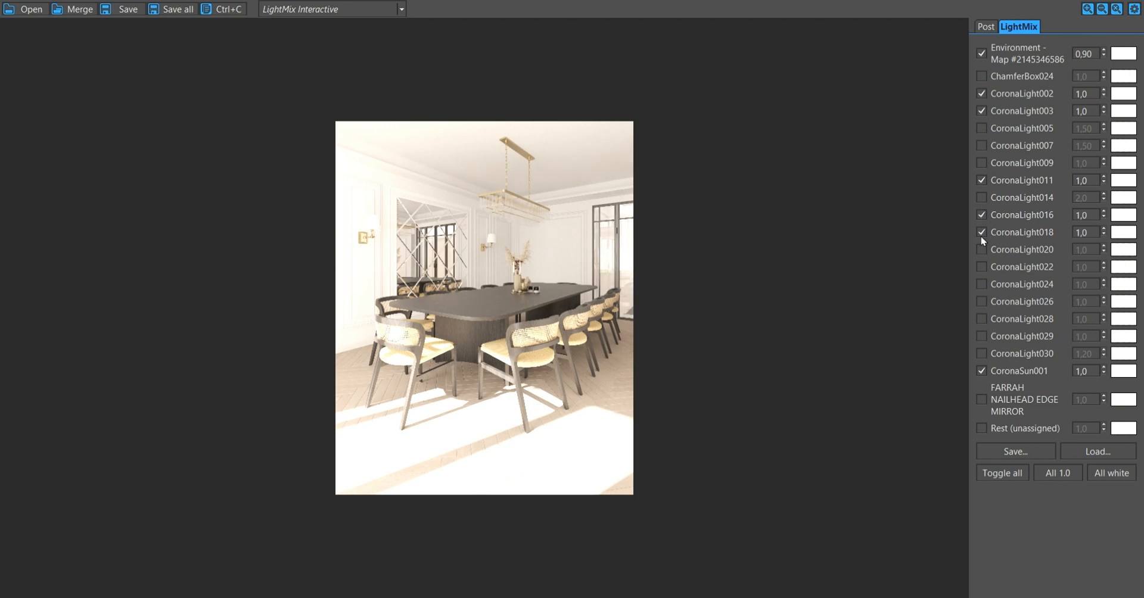
{"action": "left_click", "coordinate": [983, 237]}
{"action": "left_click", "coordinate": [982, 253]}
{"action": "left_click", "coordinate": [982, 253]}
{"action": "left_click", "coordinate": [983, 267]}
{"action": "left_click", "coordinate": [983, 267]}
{"action": "left_click", "coordinate": [984, 284]}
{"action": "left_click", "coordinate": [982, 285]}
{"action": "left_click", "coordinate": [982, 302]}
{"action": "left_click", "coordinate": [983, 303]}
{"action": "left_click", "coordinate": [982, 320]}
{"action": "left_click", "coordinate": [981, 321]}
{"action": "left_click", "coordinate": [982, 338]}
{"action": "left_click", "coordinate": [982, 338]}
{"action": "left_click", "coordinate": [981, 354]}
{"action": "left_click", "coordinate": [981, 355]}
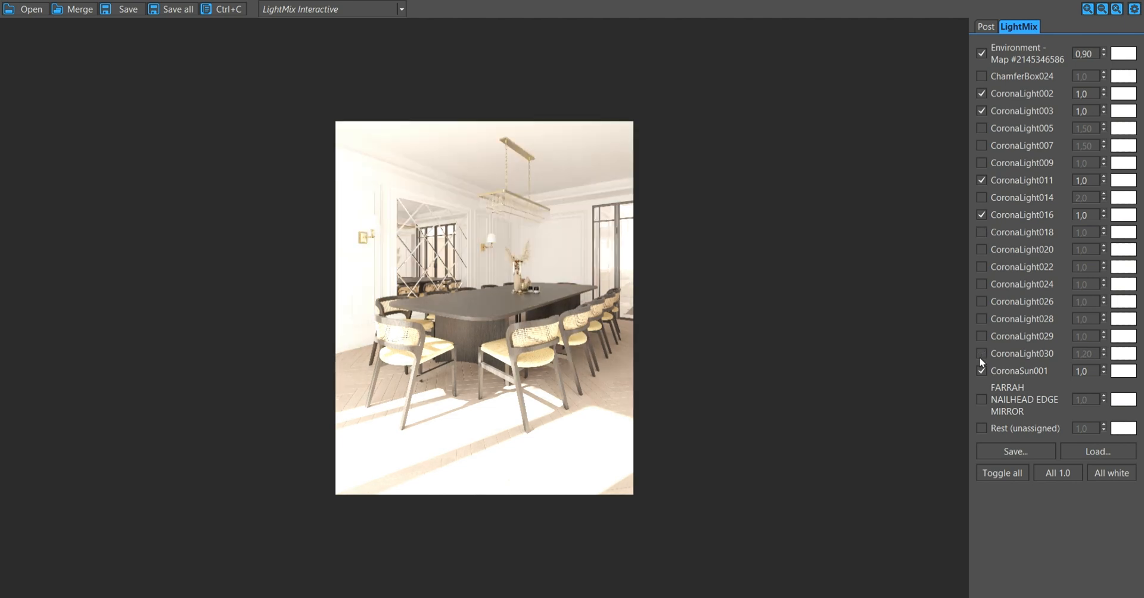
Try the unassigned lights on and off in the daylight mix, and save the daylight render.
{"action": "left_click", "coordinate": [982, 429]}
{"action": "left_click", "coordinate": [982, 429]}
{"action": "left_click", "coordinate": [123, 10]}
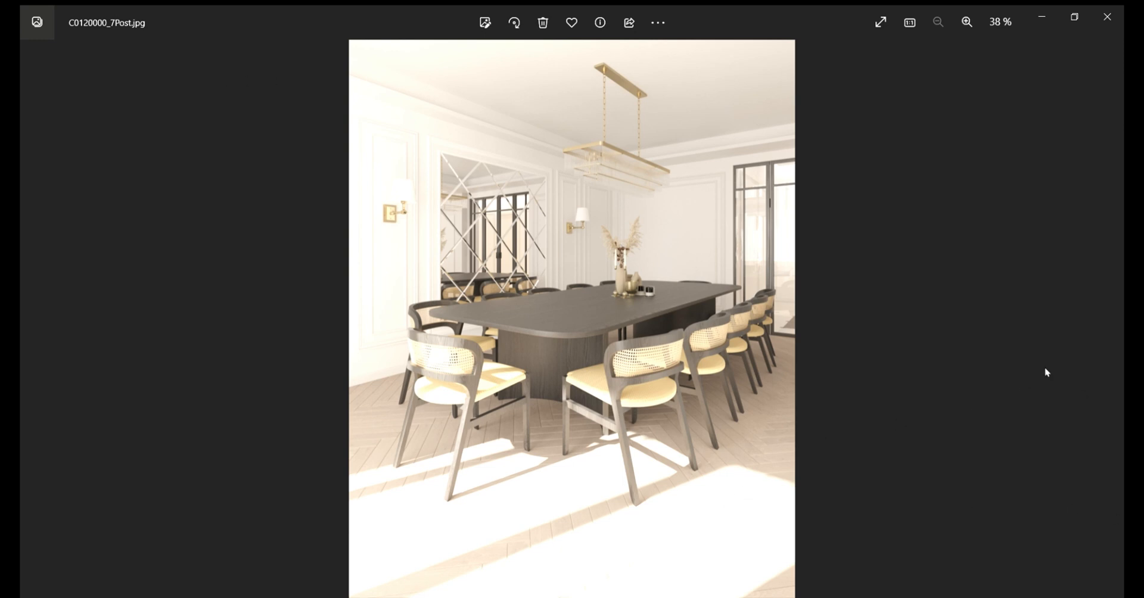
Compare the saved renders C0120000_7Post.jpg and C0120000_Post.jpg by alternating between them in the photo viewer.
{"action": "left_click", "coordinate": [1108, 321]}
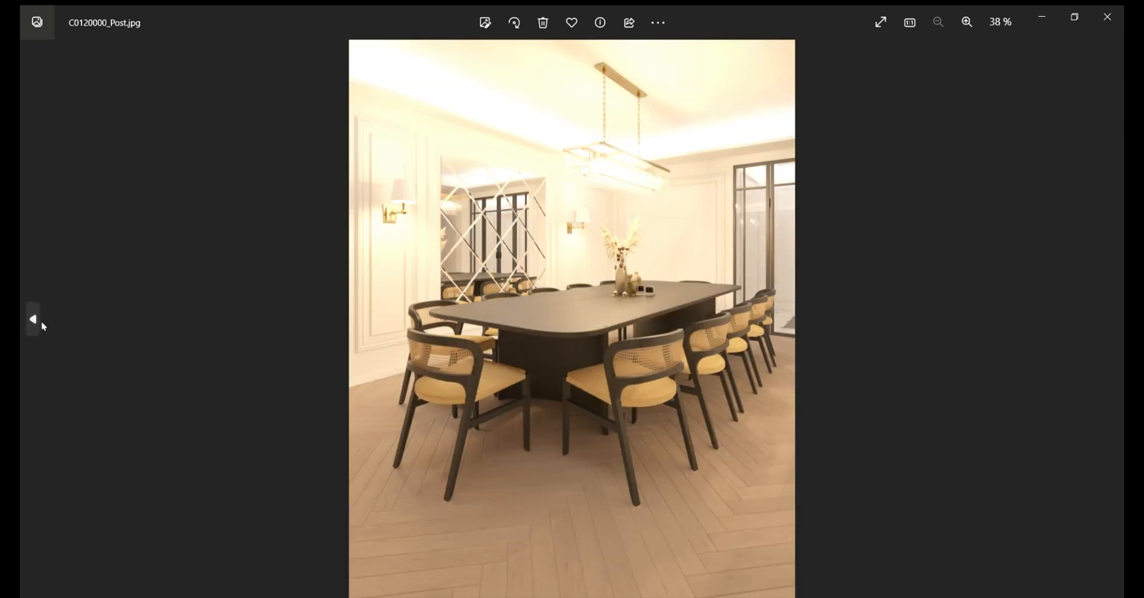
{"action": "left_click", "coordinate": [33, 320]}
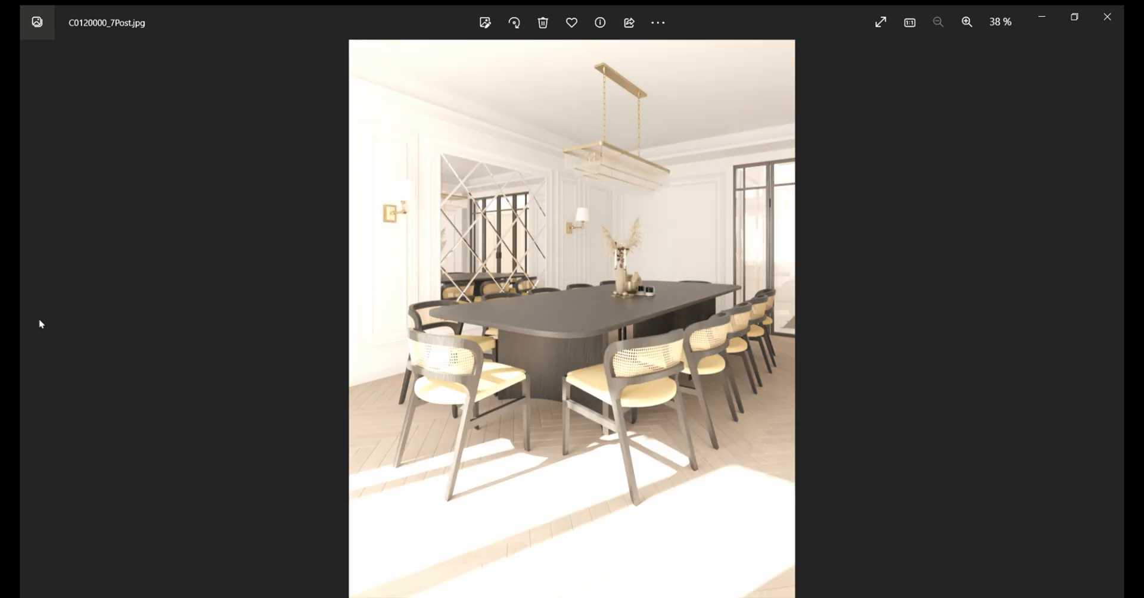
{"action": "left_click", "coordinate": [37, 320]}
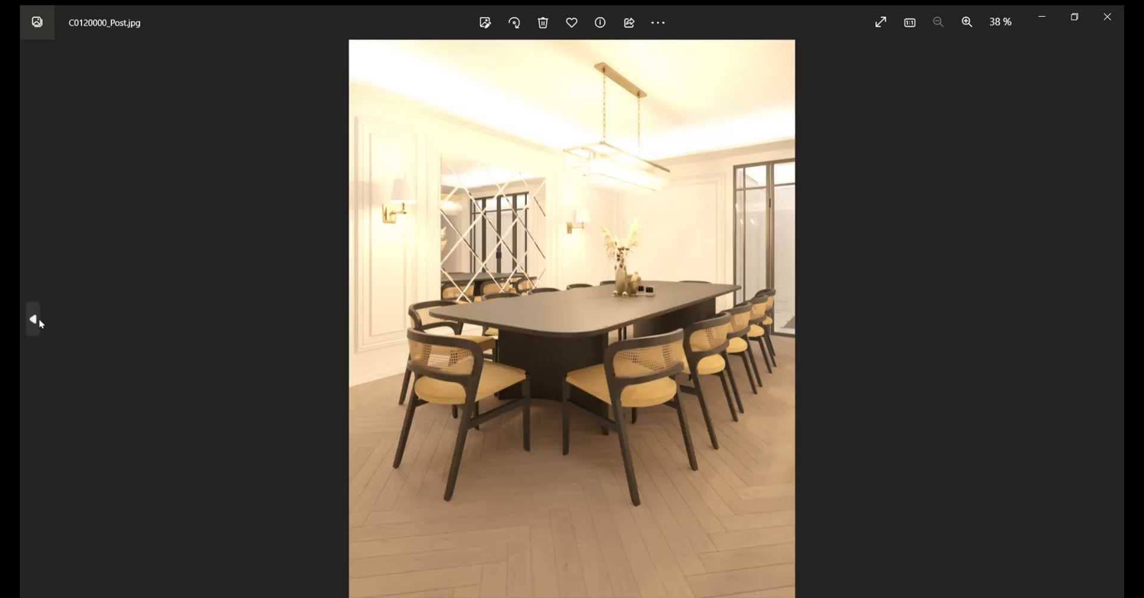
{"action": "left_click", "coordinate": [39, 321]}
{"action": "left_click", "coordinate": [40, 321]}
Examine the dining table and the woven front chair up close in the evening render C0120000_Post.jpg.
{"action": "scroll", "coordinate": [574, 322], "scroll_direction": "up", "scroll_amount": 5, "text": "ctrl"}
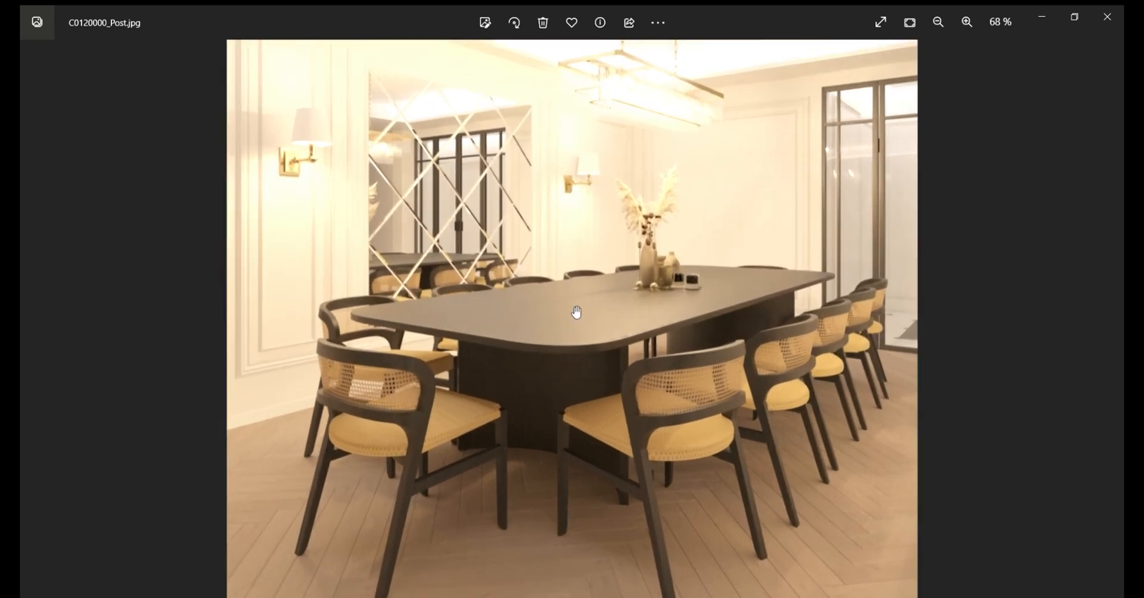
{"action": "scroll", "coordinate": [732, 158], "scroll_direction": "up", "scroll_amount": 1, "text": "ctrl"}
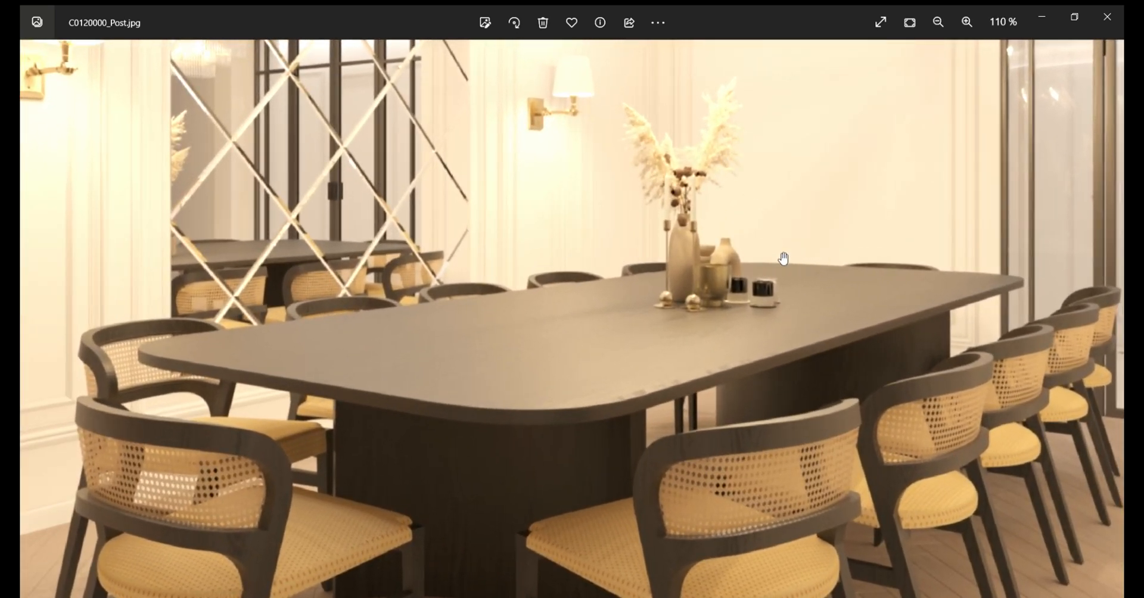
{"action": "scroll", "coordinate": [691, 366], "scroll_direction": "down", "scroll_amount": 3, "text": "ctrl"}
{"action": "scroll", "coordinate": [417, 495], "scroll_direction": "up", "scroll_amount": 2, "text": "ctrl"}
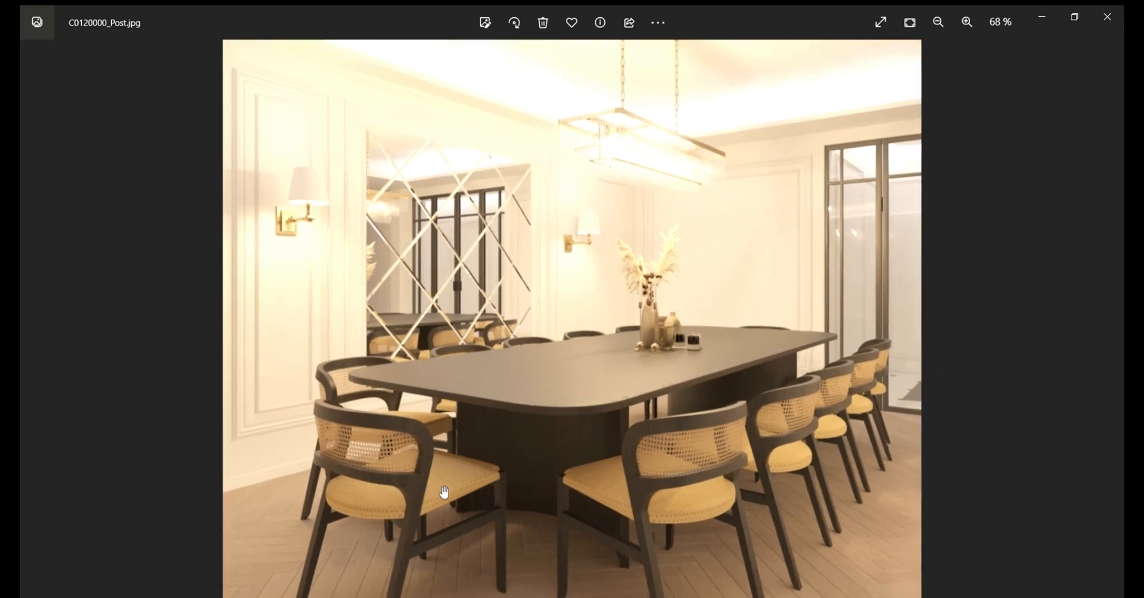
{"action": "scroll", "coordinate": [230, 524], "scroll_direction": "up", "scroll_amount": 5, "text": "ctrl"}
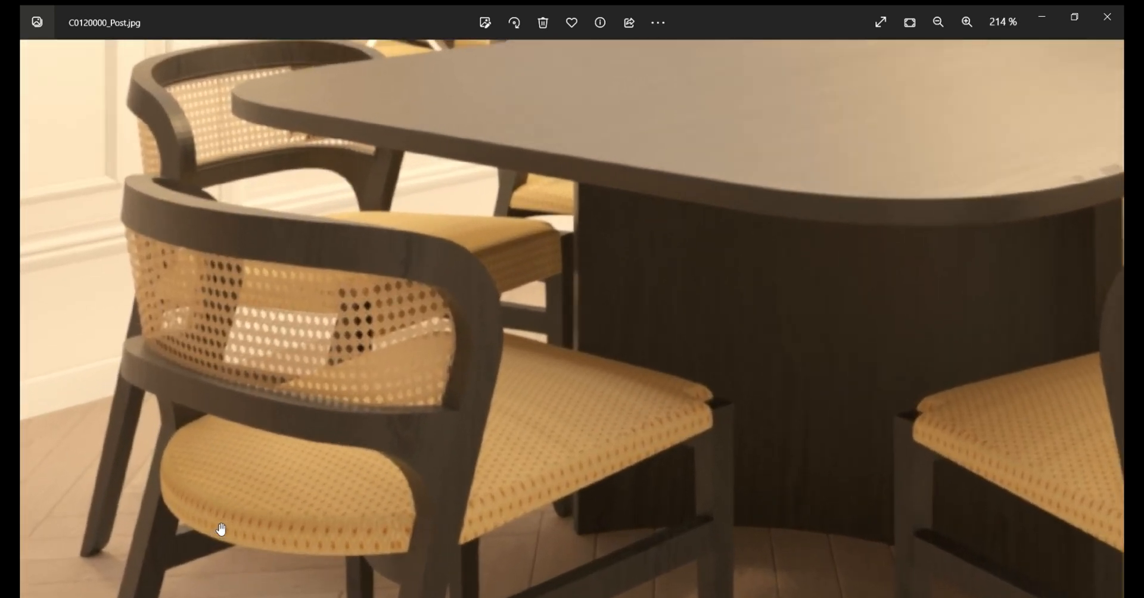
{"action": "scroll", "coordinate": [221, 529], "scroll_direction": "down", "scroll_amount": 5, "text": "ctrl"}
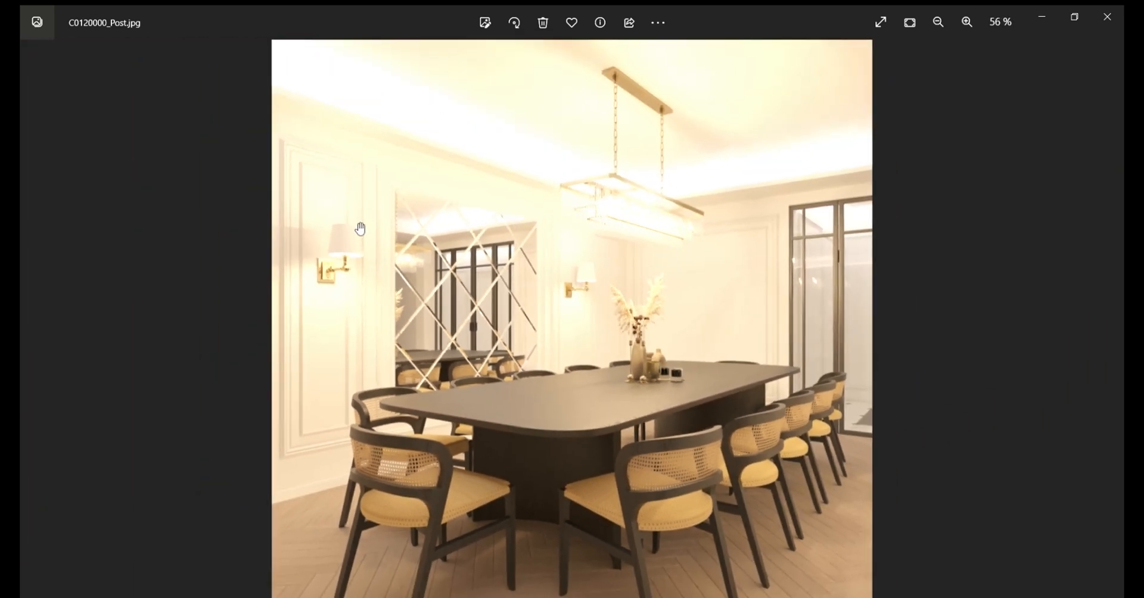
Examine the wall lamps, the diamond-patterned mirror and the chandelier up close in the evening render.
{"action": "scroll", "coordinate": [225, 235], "scroll_direction": "up", "scroll_amount": 2, "text": "ctrl"}
{"action": "scroll", "coordinate": [130, 260], "scroll_direction": "up", "scroll_amount": 5, "text": "ctrl"}
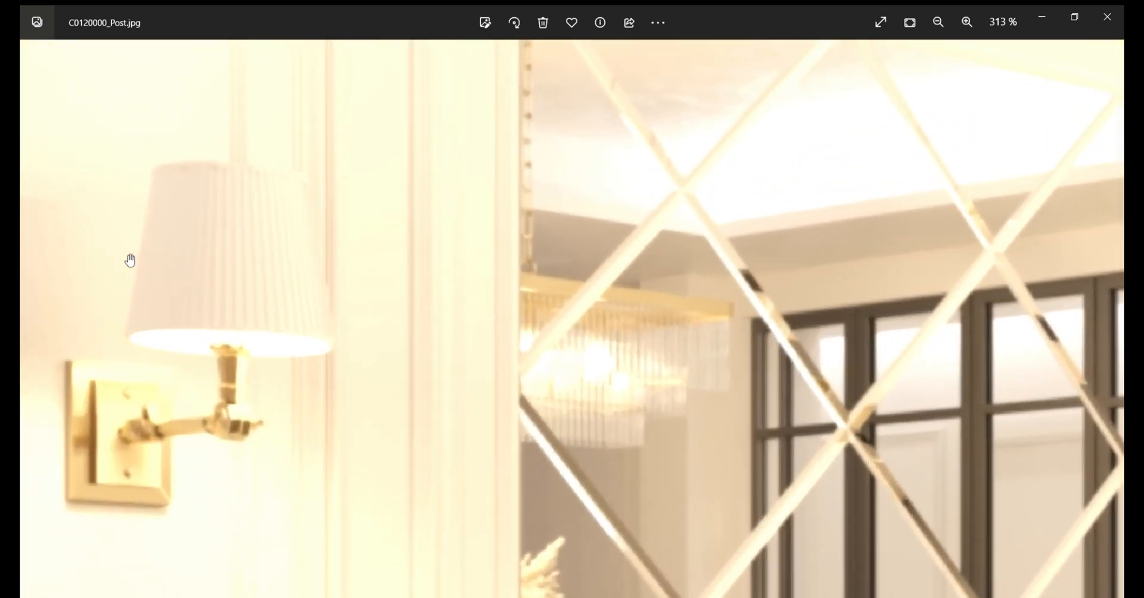
{"action": "scroll", "coordinate": [130, 260], "scroll_direction": "down", "scroll_amount": 4, "text": "ctrl"}
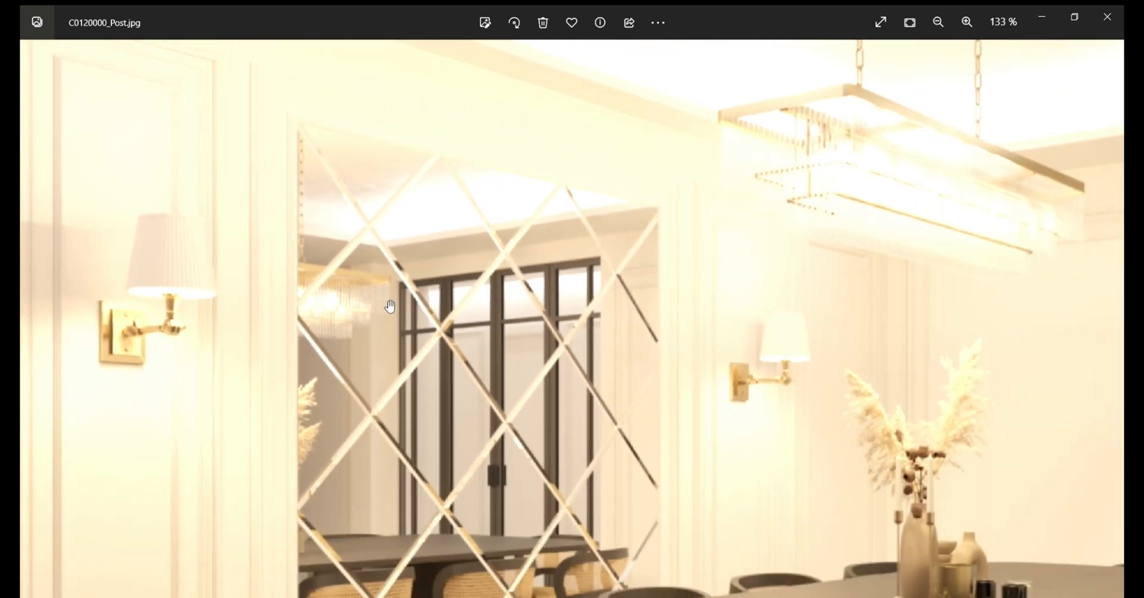
{"action": "scroll", "coordinate": [380, 294], "scroll_direction": "up", "scroll_amount": 1, "text": "ctrl"}
{"action": "scroll", "coordinate": [380, 294], "scroll_direction": "down", "scroll_amount": 4, "text": "ctrl"}
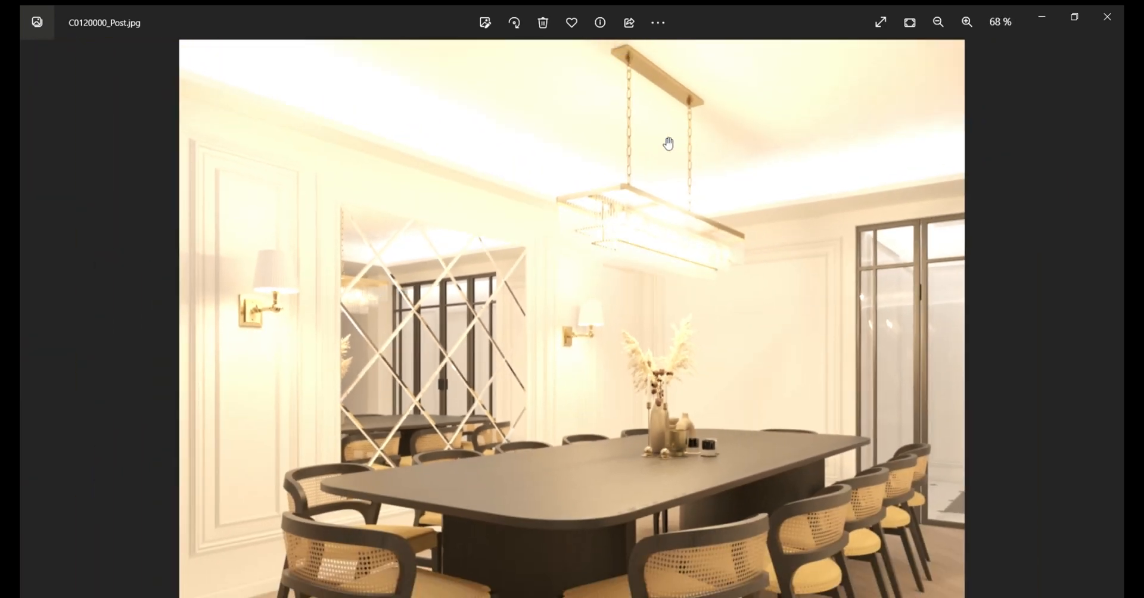
{"action": "scroll", "coordinate": [704, 120], "scroll_direction": "up", "scroll_amount": 2, "text": "ctrl"}
{"action": "scroll", "coordinate": [704, 120], "scroll_direction": "up", "scroll_amount": 2, "text": "ctrl"}
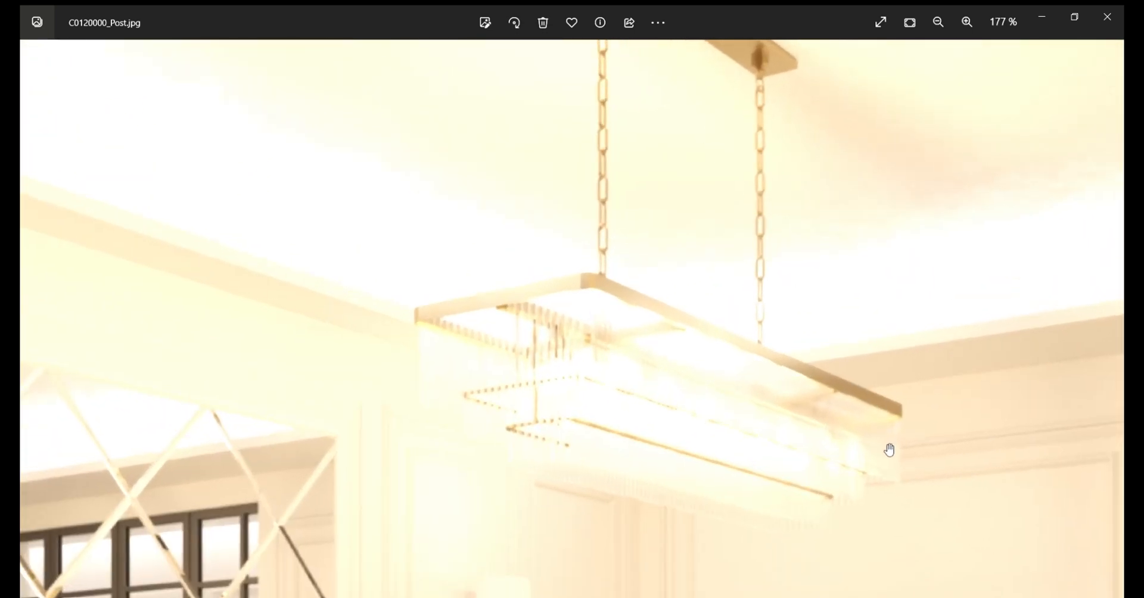
{"action": "scroll", "coordinate": [576, 466], "scroll_direction": "down", "scroll_amount": 4, "text": "ctrl"}
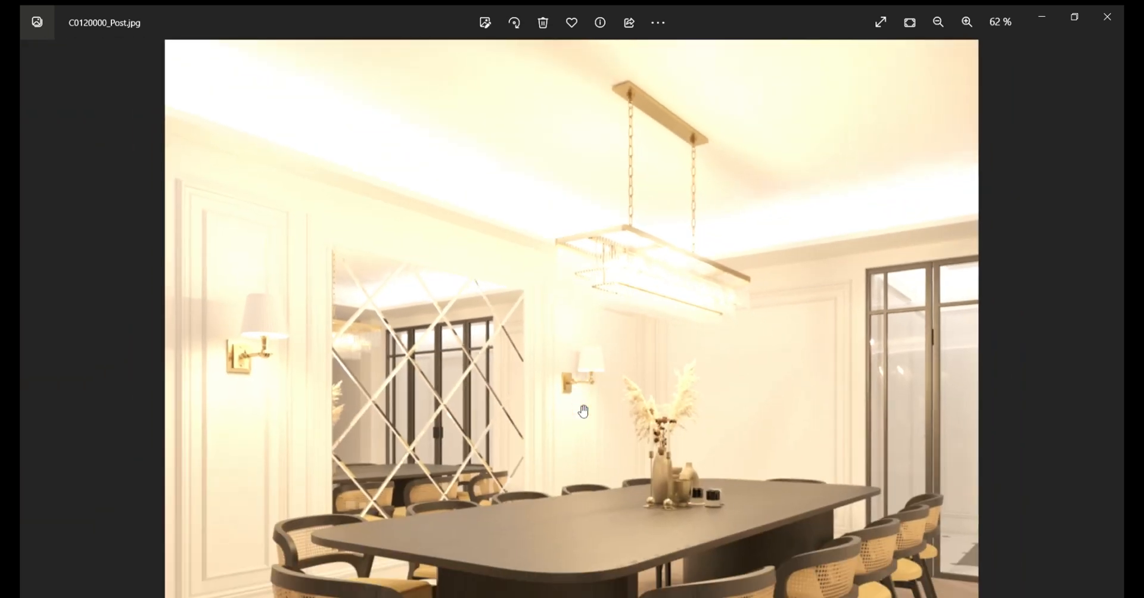
Examine the tabletop and its vase and candle decor in the evening render, and return to the full image.
{"action": "scroll", "coordinate": [589, 378], "scroll_direction": "up", "scroll_amount": 1, "text": "ctrl"}
{"action": "scroll", "coordinate": [589, 378], "scroll_direction": "up", "scroll_amount": 4, "text": "ctrl"}
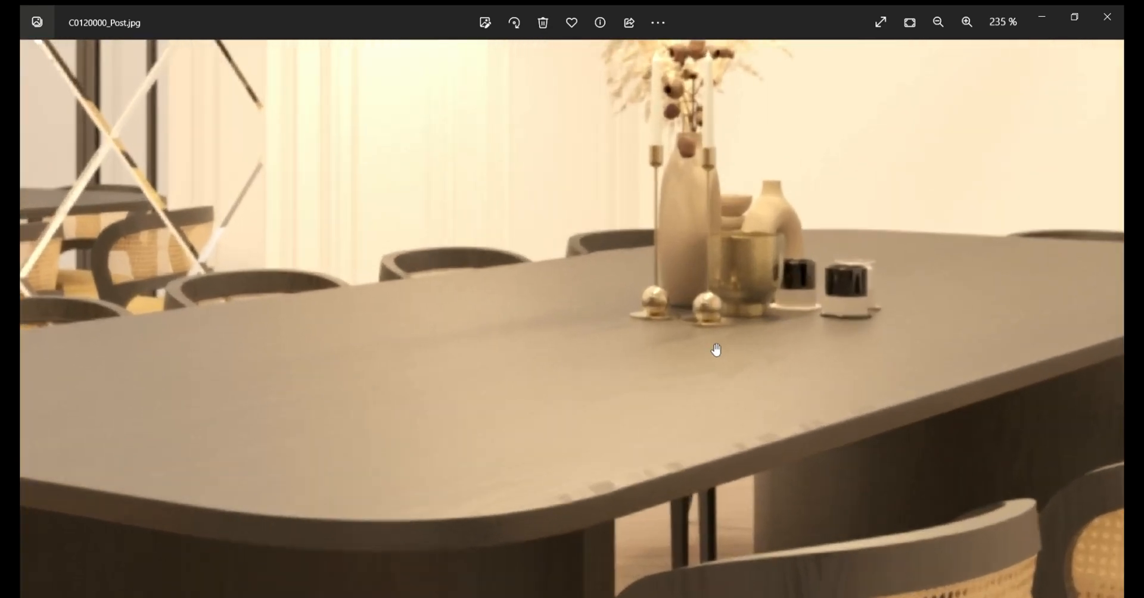
{"action": "scroll", "coordinate": [770, 371], "scroll_direction": "down", "scroll_amount": 5, "text": "ctrl"}
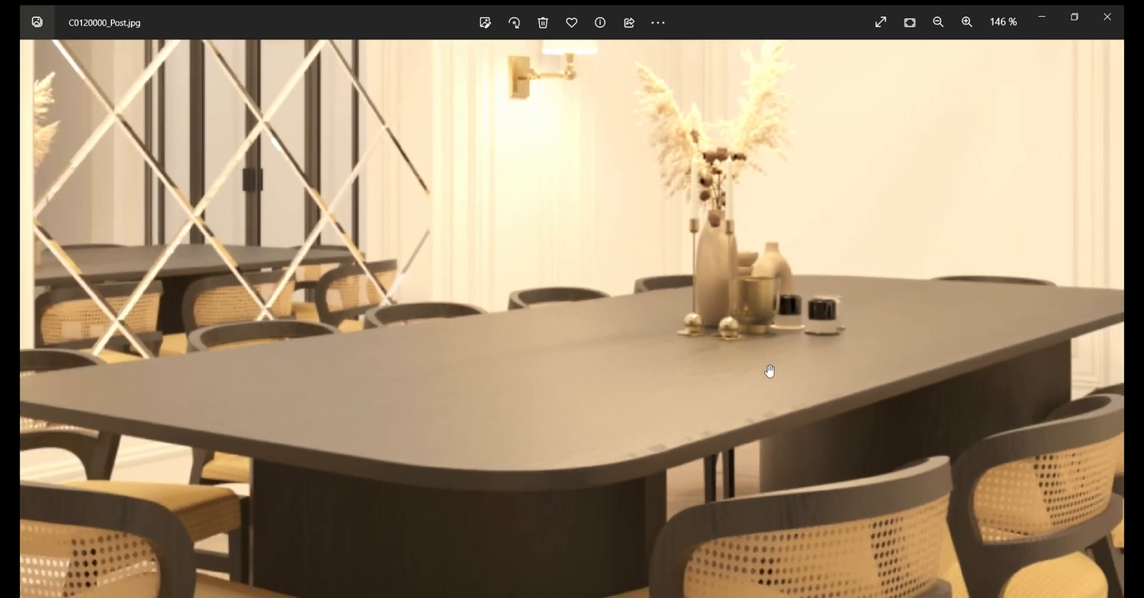
{"action": "scroll", "coordinate": [888, 416], "scroll_direction": "up", "scroll_amount": 4, "text": "ctrl"}
{"action": "scroll", "coordinate": [923, 437], "scroll_direction": "down", "scroll_amount": 5, "text": "ctrl"}
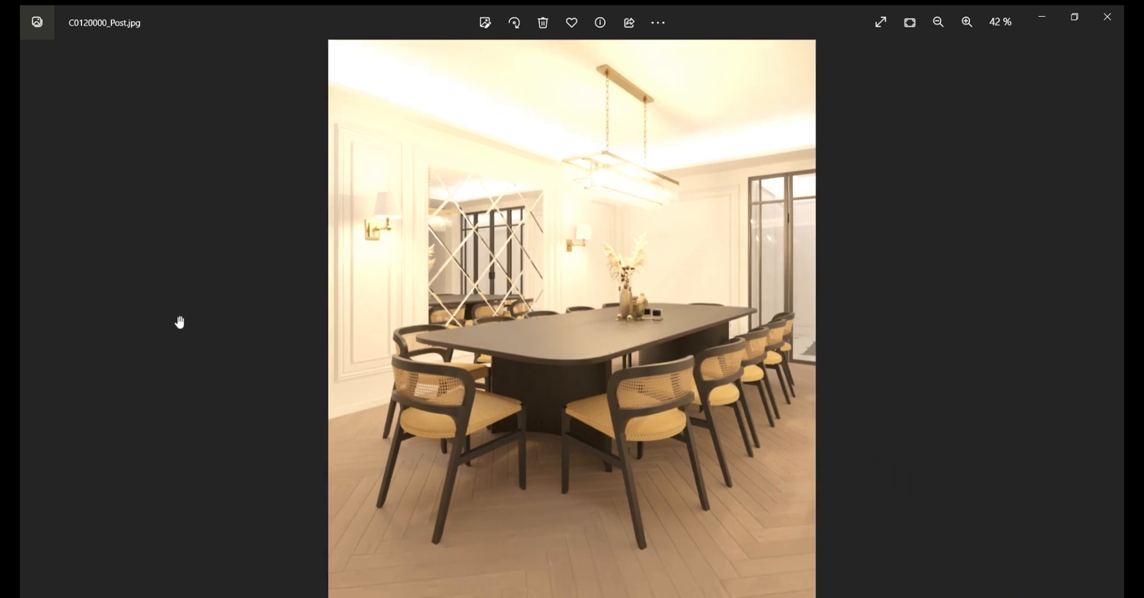
{"action": "scroll", "coordinate": [182, 322], "scroll_direction": "down", "scroll_amount": 1, "text": "ctrl"}
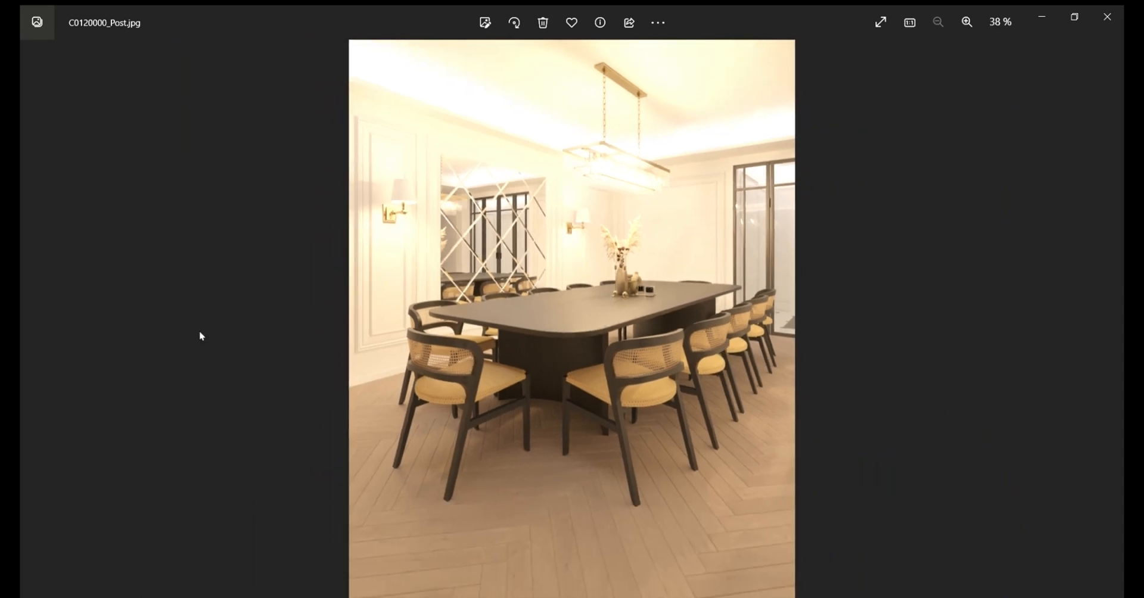
Show the daylight render C0120000_7Post.jpg and examine its table, chairs and tabletop decor up close.
{"action": "key", "text": "Right"}
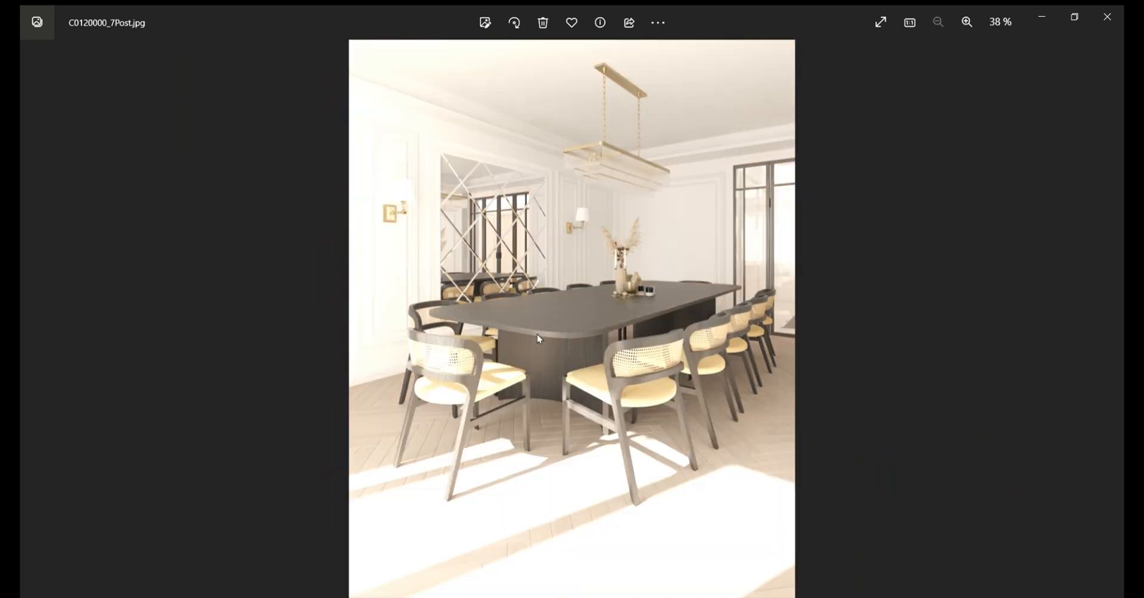
{"action": "scroll", "coordinate": [599, 314], "scroll_direction": "up", "scroll_amount": 3, "text": "ctrl"}
{"action": "scroll", "coordinate": [599, 313], "scroll_direction": "up", "scroll_amount": 2, "text": "ctrl"}
{"action": "scroll", "coordinate": [590, 391], "scroll_direction": "up", "scroll_amount": 3, "text": "ctrl"}
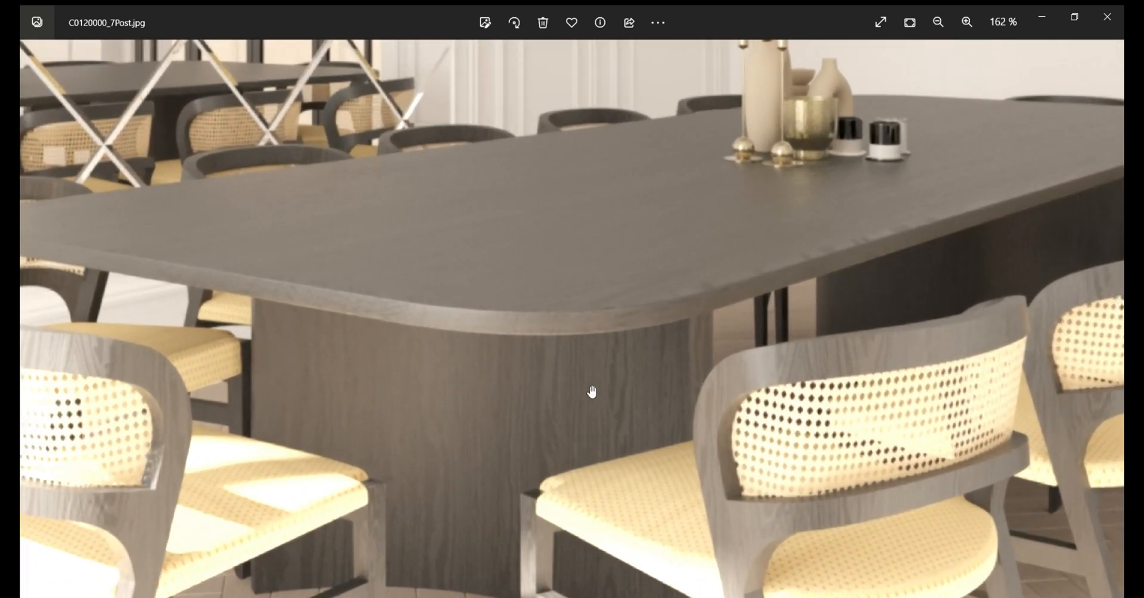
{"action": "scroll", "coordinate": [590, 391], "scroll_direction": "down", "scroll_amount": 2, "text": "ctrl"}
{"action": "scroll", "coordinate": [685, 222], "scroll_direction": "up", "scroll_amount": 3, "text": "ctrl"}
{"action": "scroll", "coordinate": [684, 219], "scroll_direction": "down", "scroll_amount": 4, "text": "ctrl"}
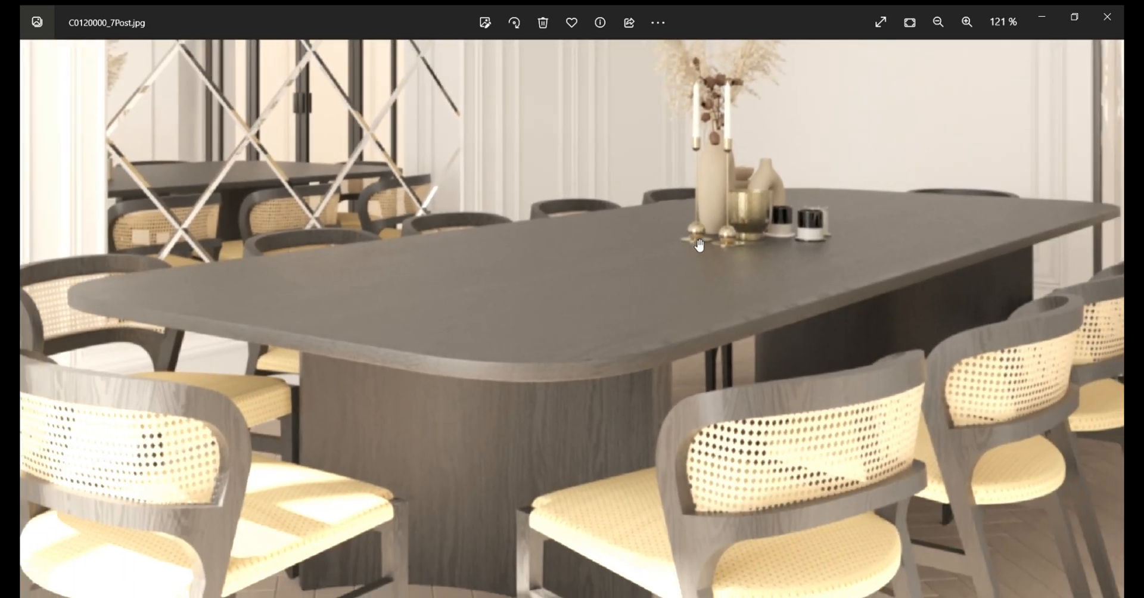
{"action": "scroll", "coordinate": [679, 255], "scroll_direction": "down", "scroll_amount": 4}
Examine the chandelier, wall lamps and mirror reflections up close in the daylight render.
{"action": "left_click_drag", "start_coordinate": [644, 200], "coordinate": [639, 307]}
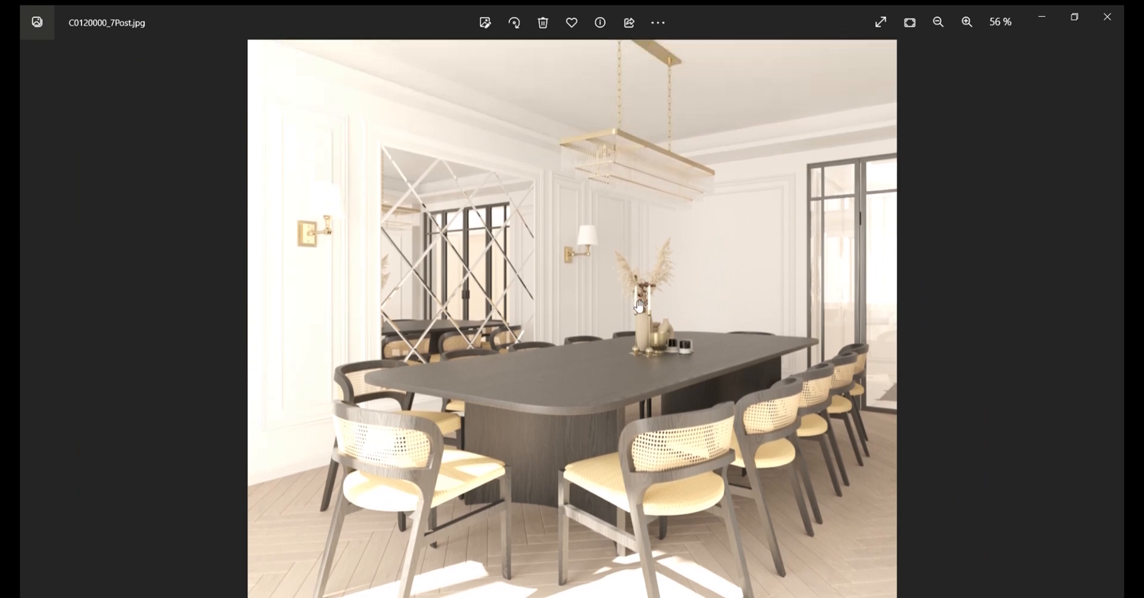
{"action": "scroll", "coordinate": [614, 156], "scroll_direction": "up", "scroll_amount": 4}
{"action": "scroll", "coordinate": [615, 157], "scroll_direction": "up", "scroll_amount": 4}
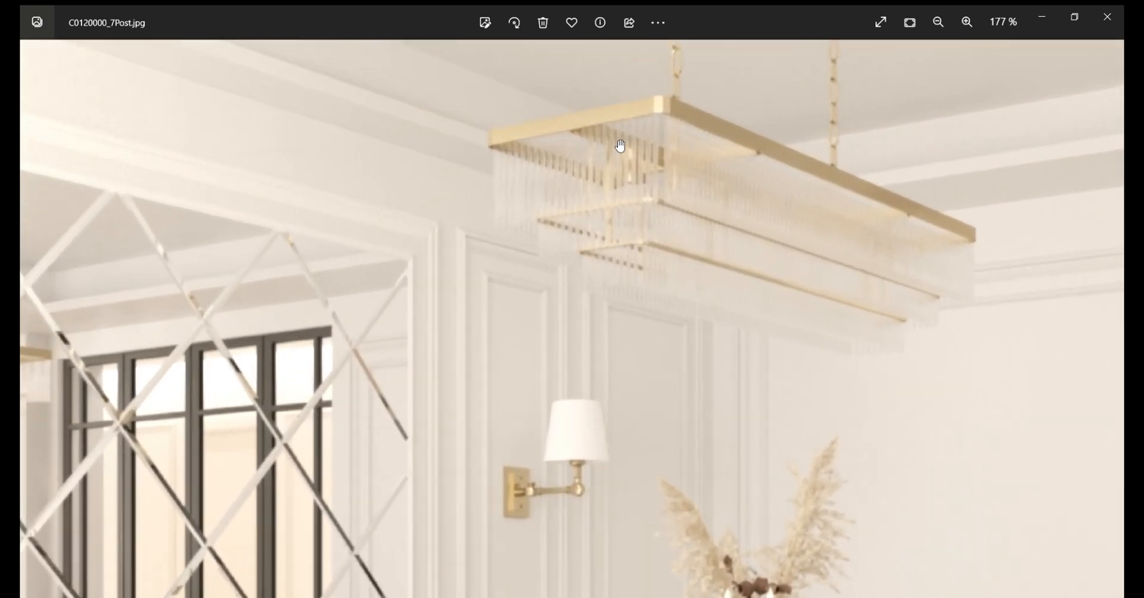
{"action": "scroll", "coordinate": [617, 147], "scroll_direction": "down", "scroll_amount": 5}
{"action": "left_click_drag", "start_coordinate": [610, 161], "coordinate": [611, 267]}
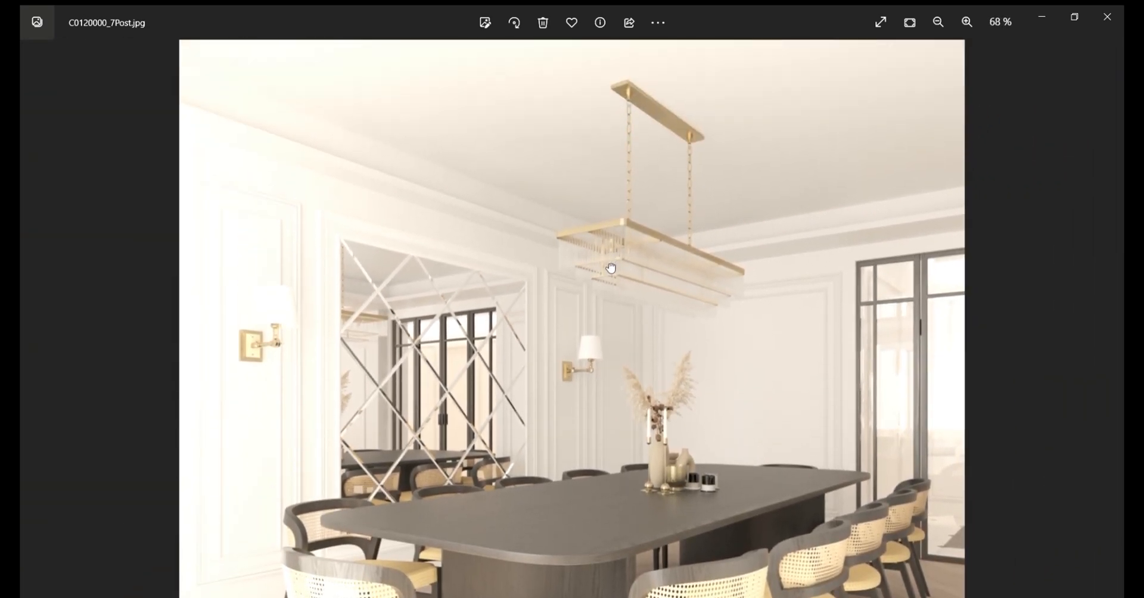
{"action": "scroll", "coordinate": [702, 292], "scroll_direction": "up", "scroll_amount": 3}
{"action": "scroll", "coordinate": [196, 340], "scroll_direction": "up", "scroll_amount": 3}
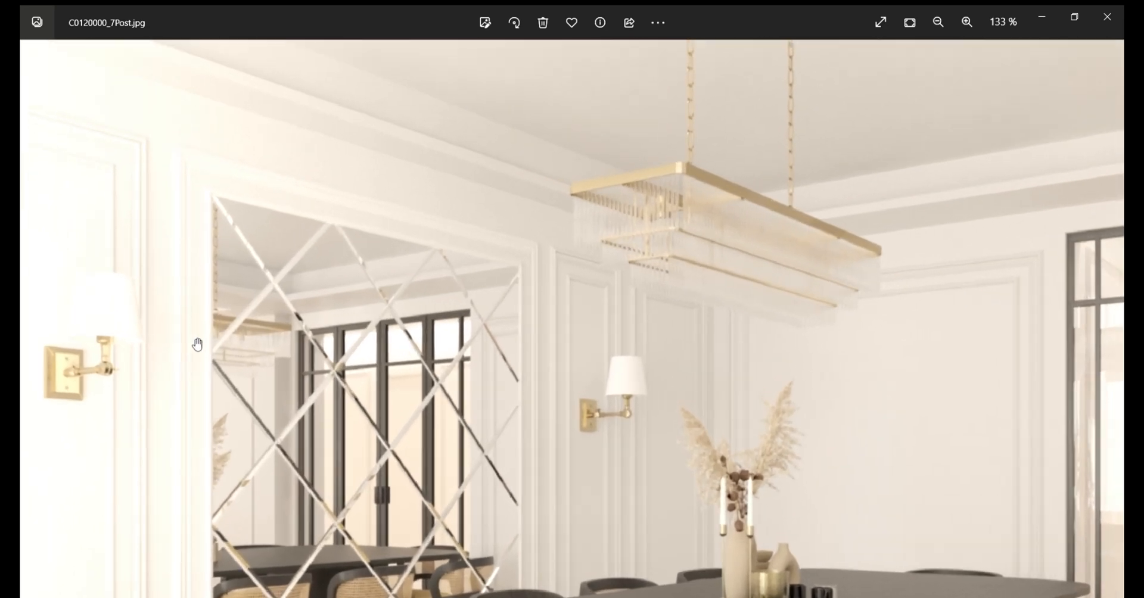
{"action": "scroll", "coordinate": [197, 344], "scroll_direction": "down", "scroll_amount": 5}
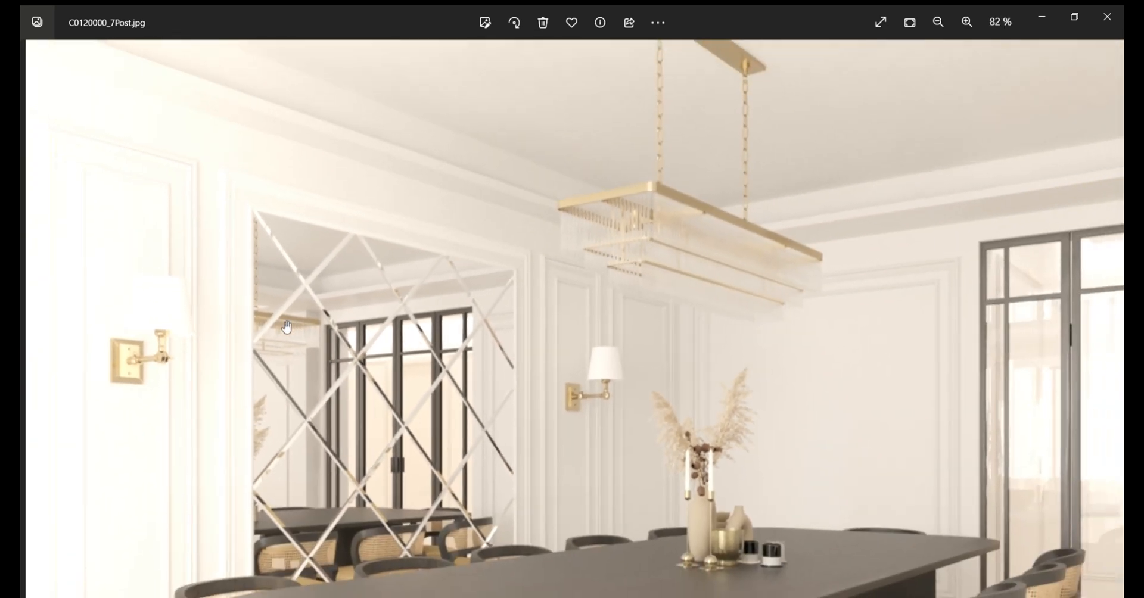
{"action": "scroll", "coordinate": [140, 240], "scroll_direction": "up", "scroll_amount": 6}
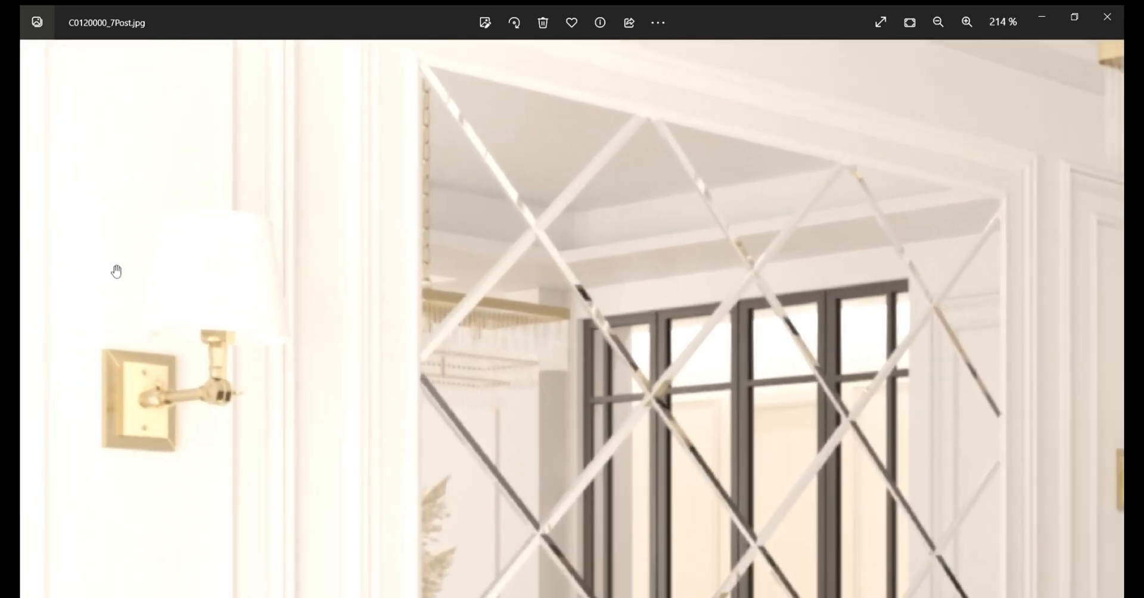
{"action": "scroll", "coordinate": [117, 271], "scroll_direction": "down", "scroll_amount": 3}
{"action": "scroll", "coordinate": [116, 271], "scroll_direction": "down", "scroll_amount": 4}
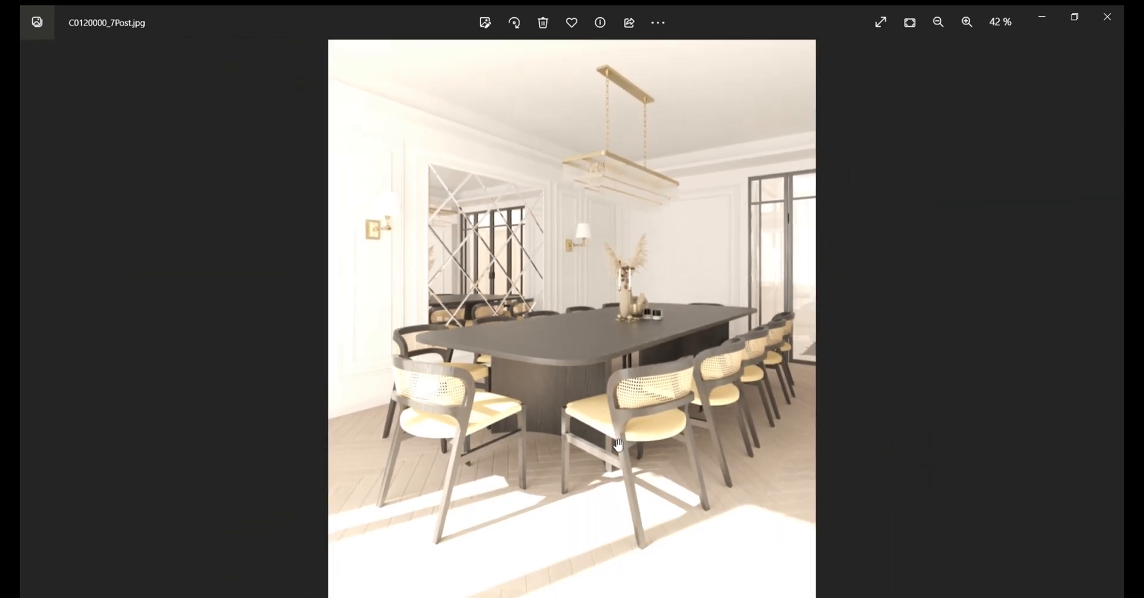
Examine the woven seat and wood grain of the front chair in the daylight render, and return to the full image.
{"action": "scroll", "coordinate": [618, 408], "scroll_direction": "up", "scroll_amount": 4}
{"action": "scroll", "coordinate": [631, 378], "scroll_direction": "up", "scroll_amount": 4}
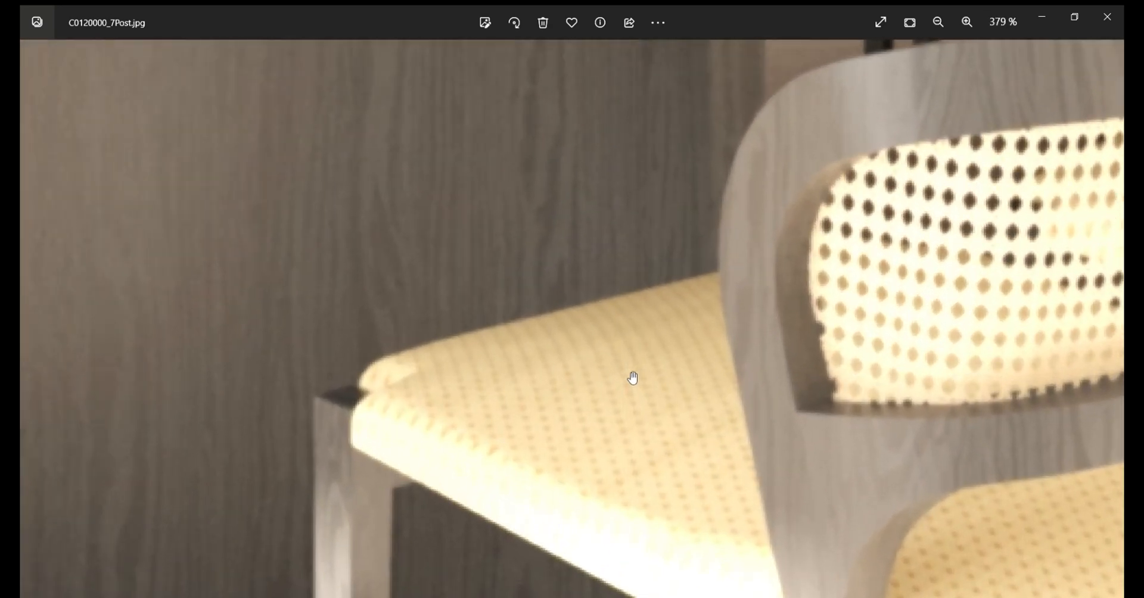
{"action": "scroll", "coordinate": [633, 378], "scroll_direction": "down", "scroll_amount": 8}
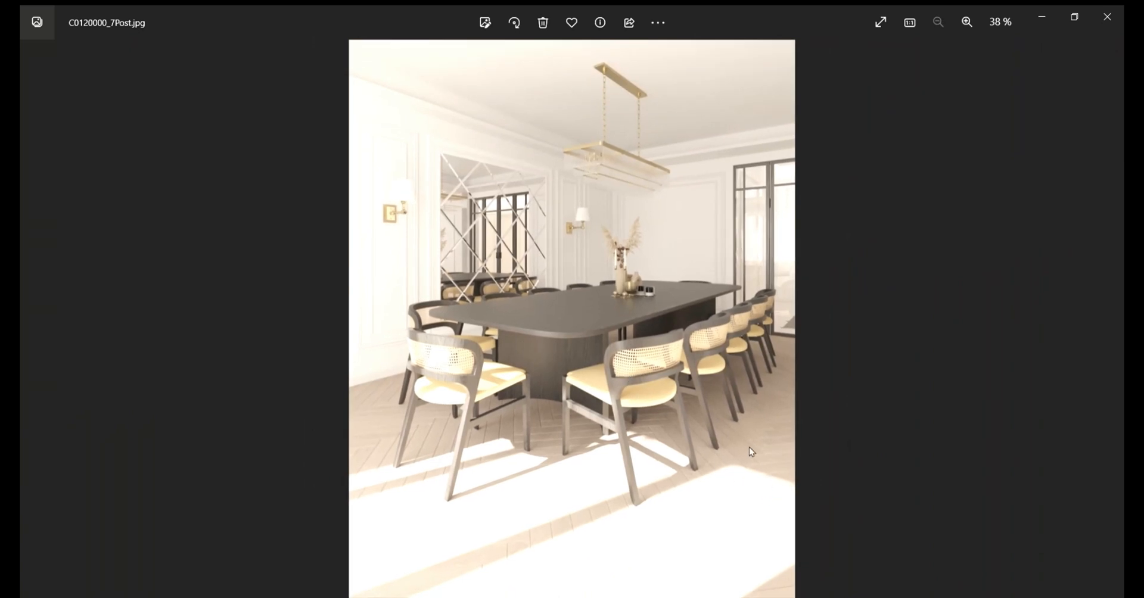